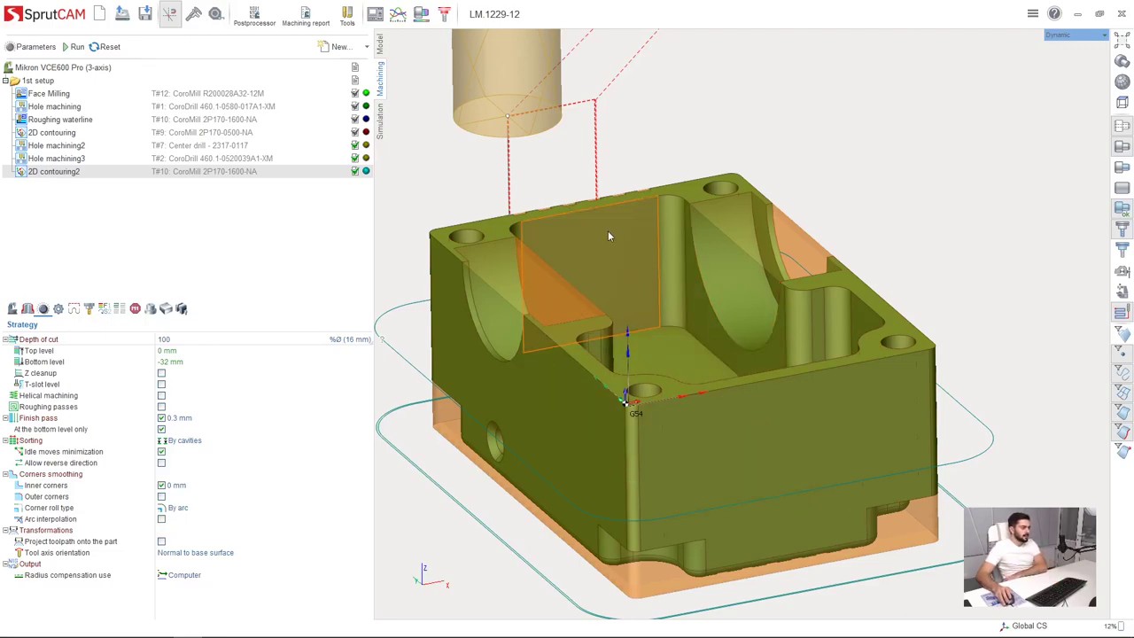
# Step: Create a new 2D contouring operation after the existing operations in the 1st setup
pyautogui.moveTo(608, 236); pyautogui.dragTo(595, 204, button='middle')
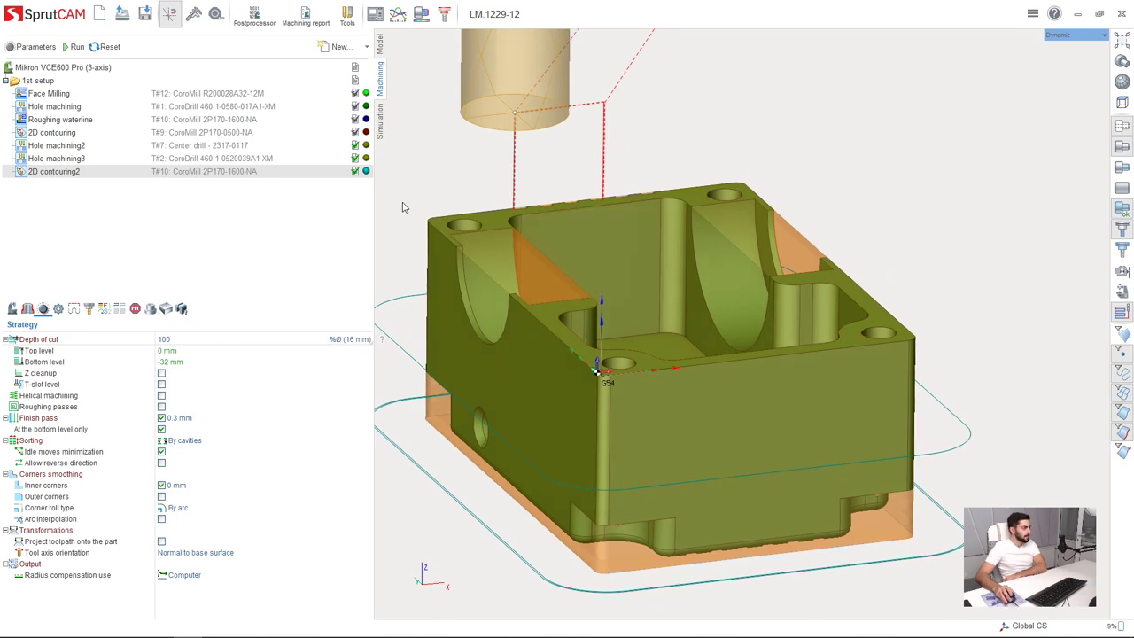
pyautogui.click(339, 46)
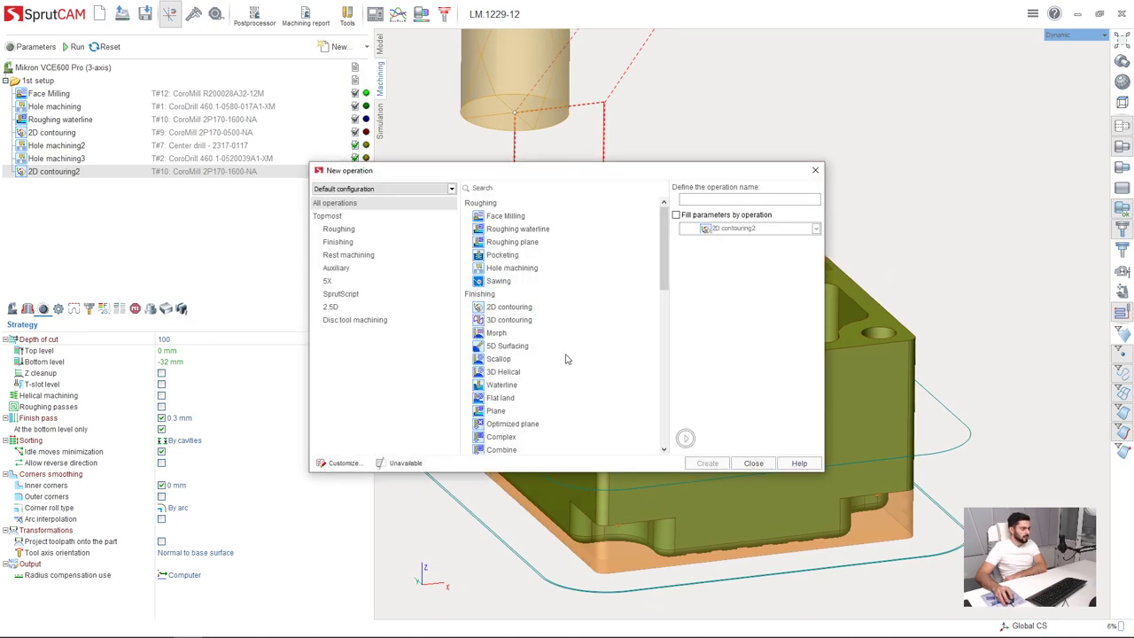
pyautogui.click(521, 307)
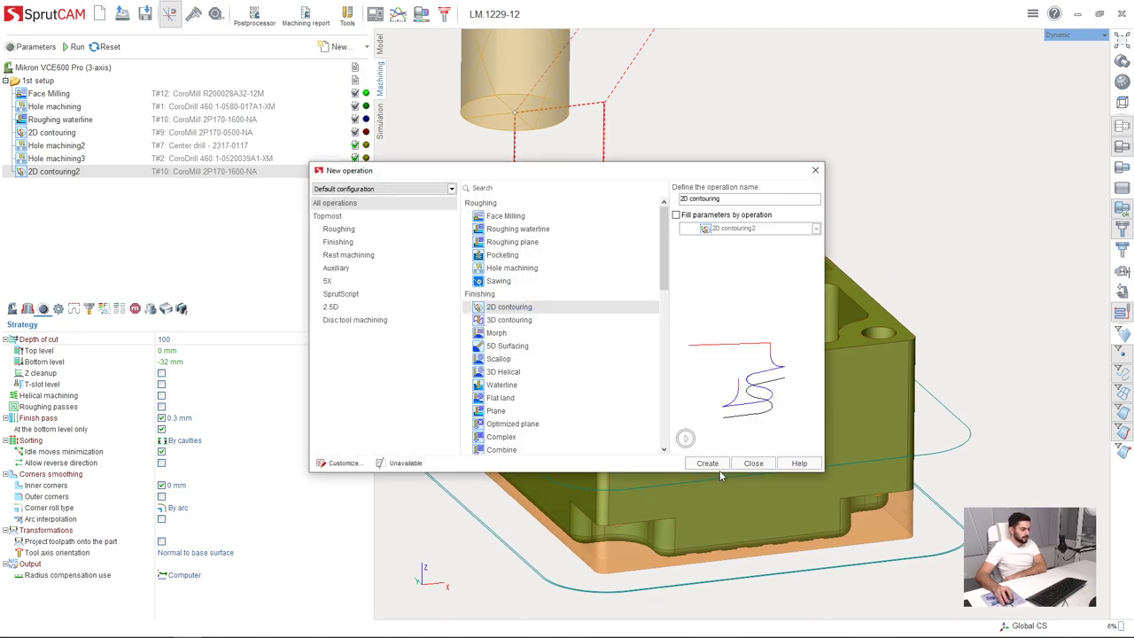
pyautogui.click(707, 463)
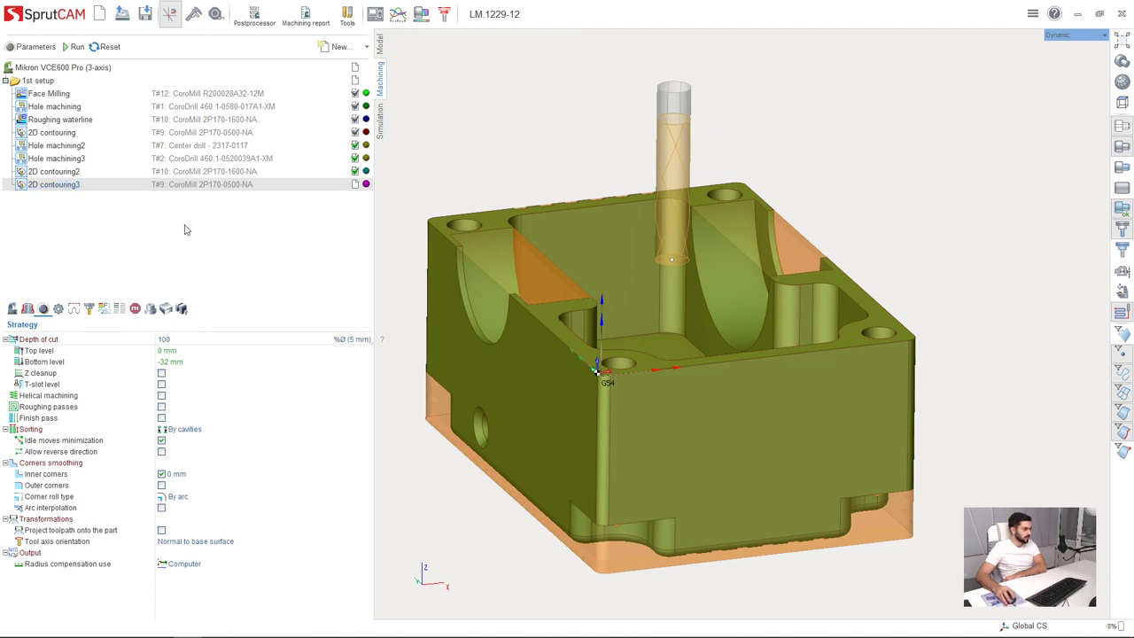
# Step: Examine the geometry and contact point height of the 7Leaders E107X limited conical mill in the project tools
pyautogui.click(193, 185)
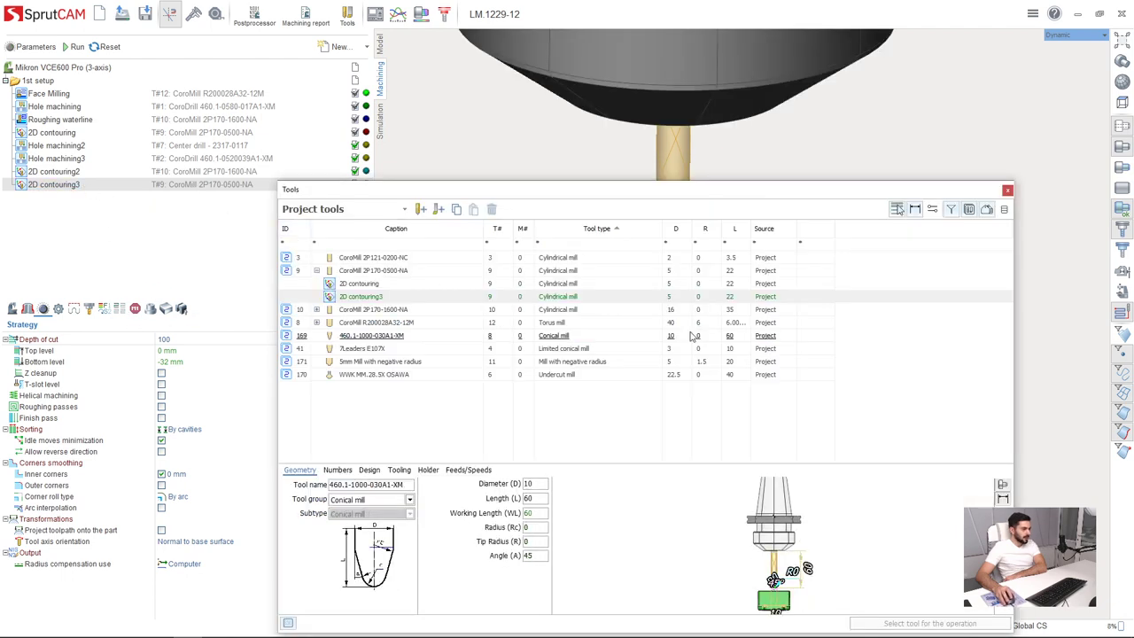
pyautogui.click(562, 352)
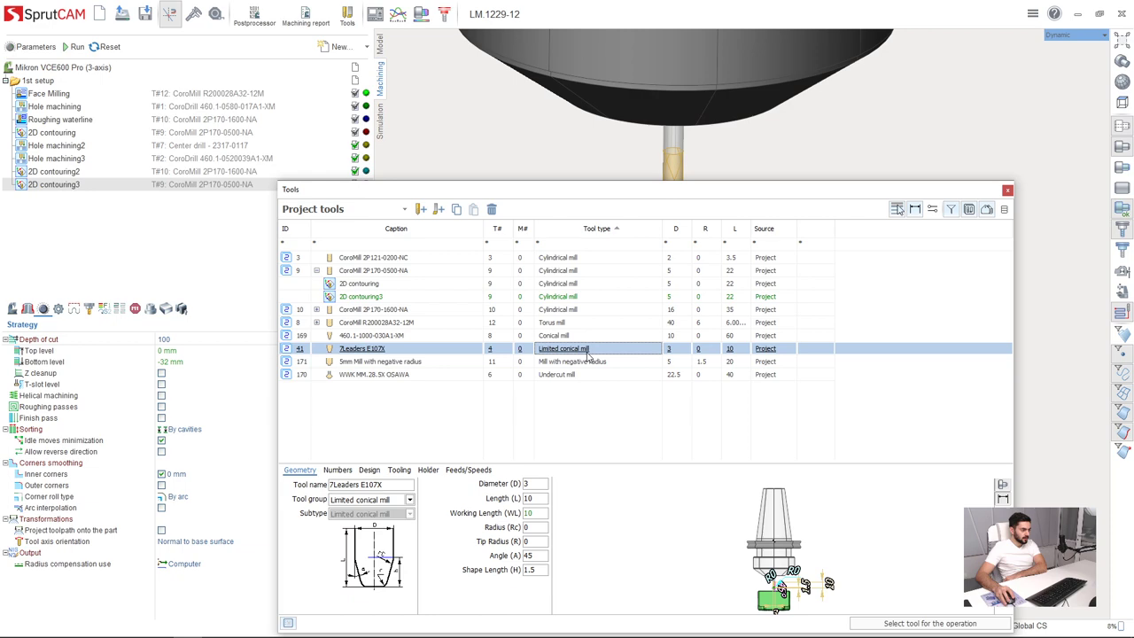
pyautogui.moveTo(651, 192); pyautogui.dragTo(542, 86)
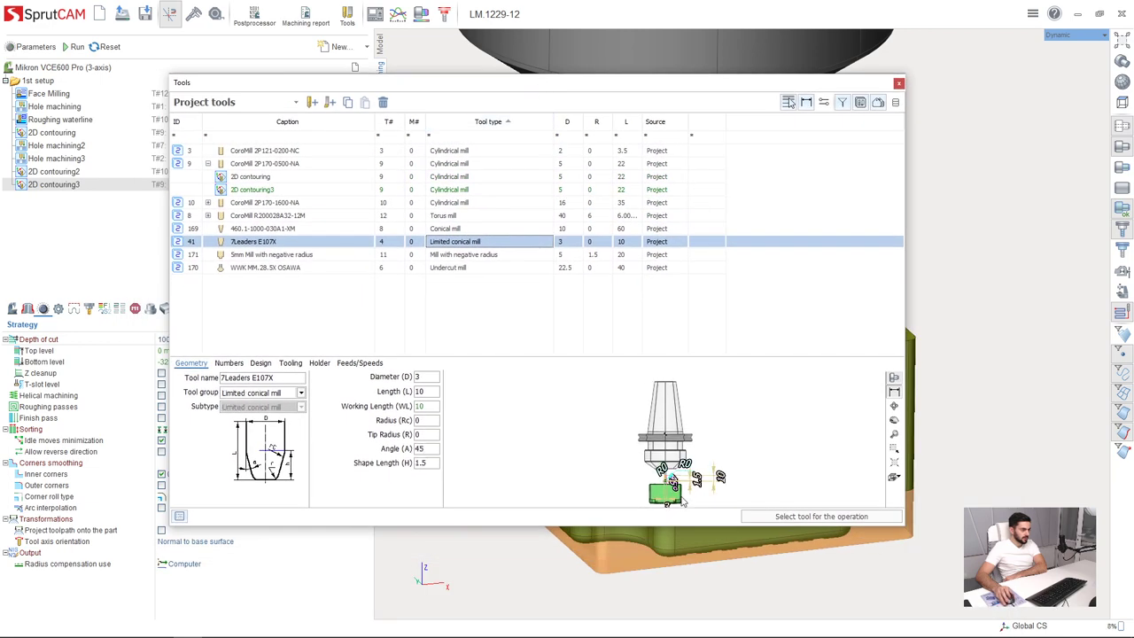
pyautogui.scroll(5, 674, 487)
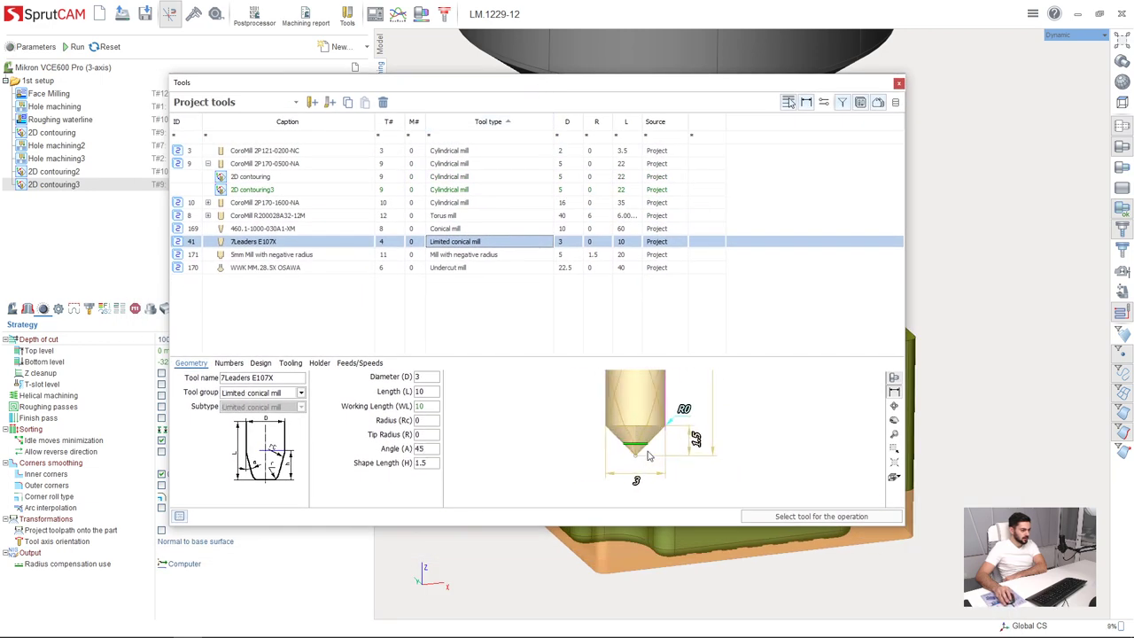
pyautogui.scroll(2, 611, 447)
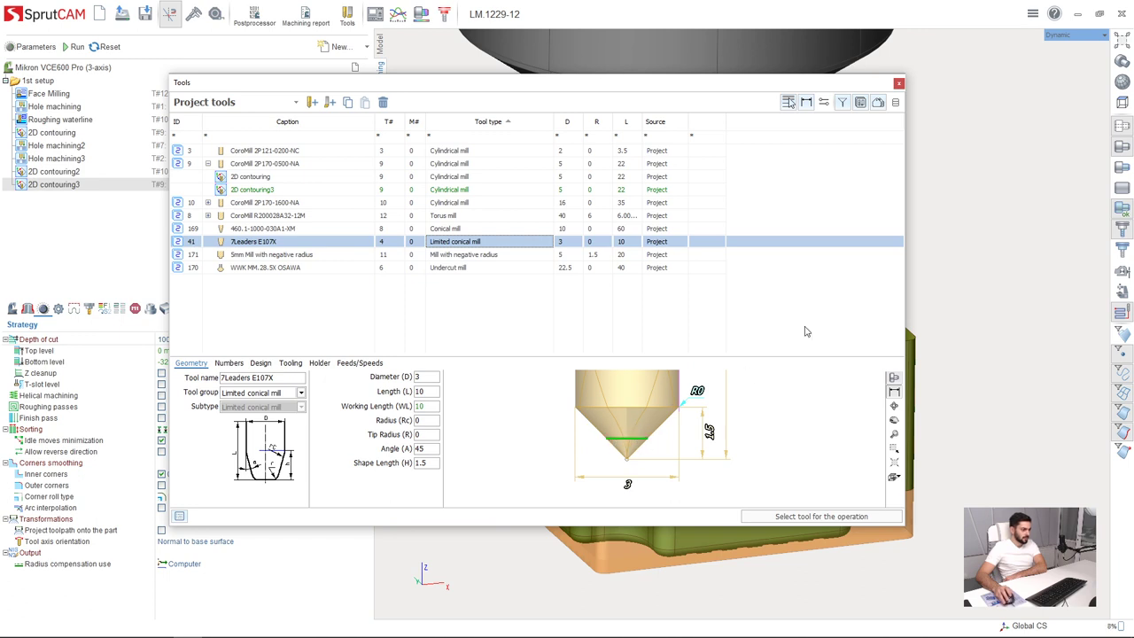
pyautogui.click(287, 364)
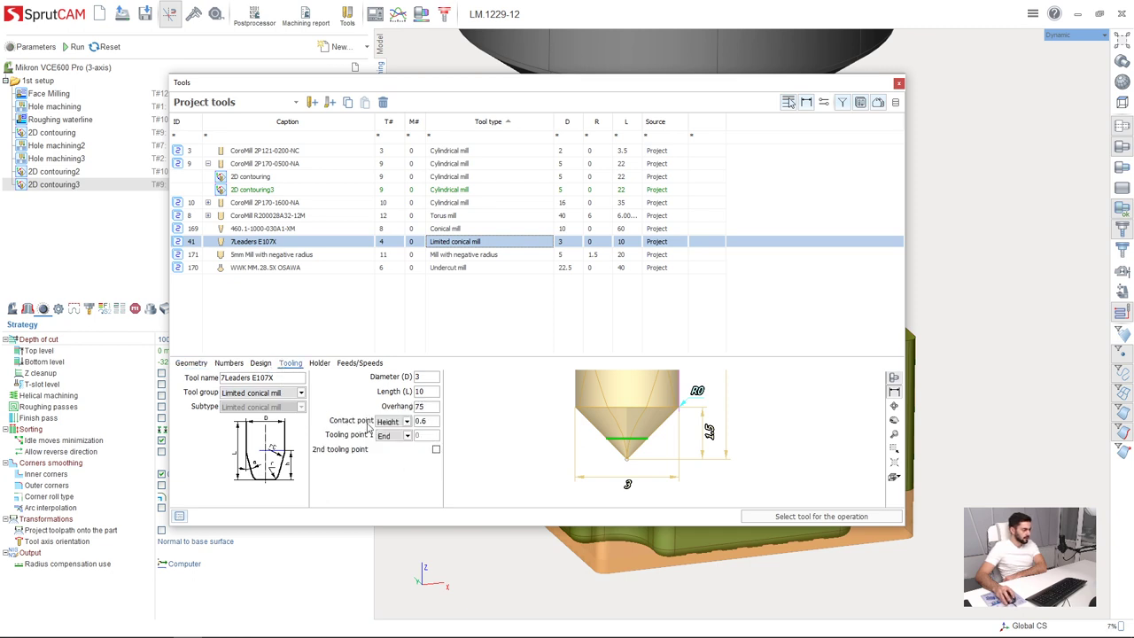
pyautogui.click(429, 422)
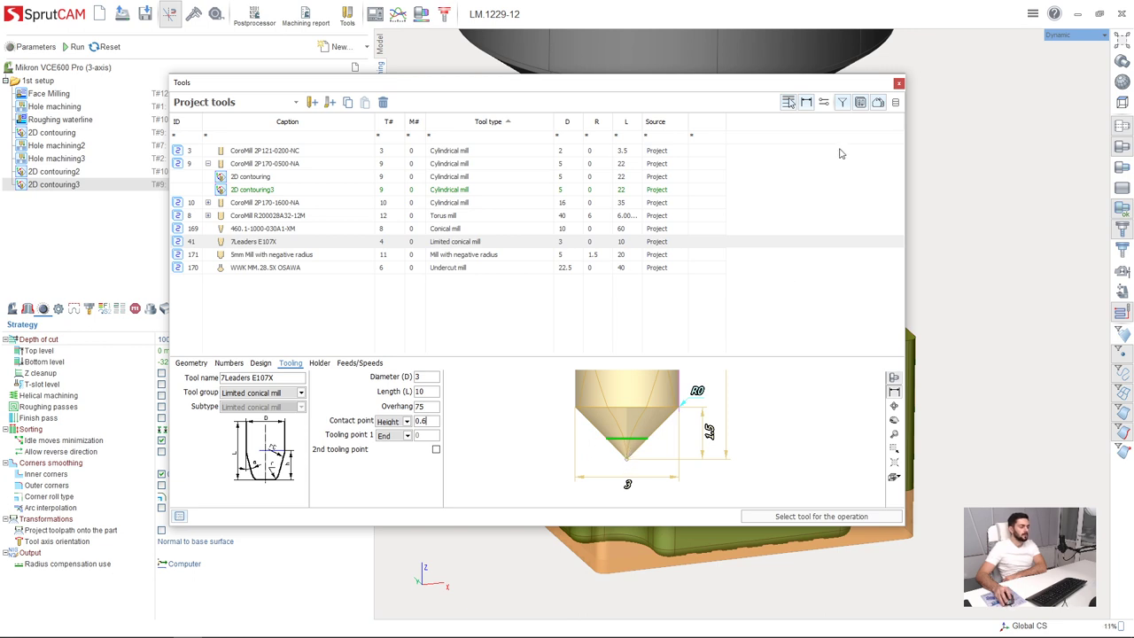
pyautogui.click(898, 83)
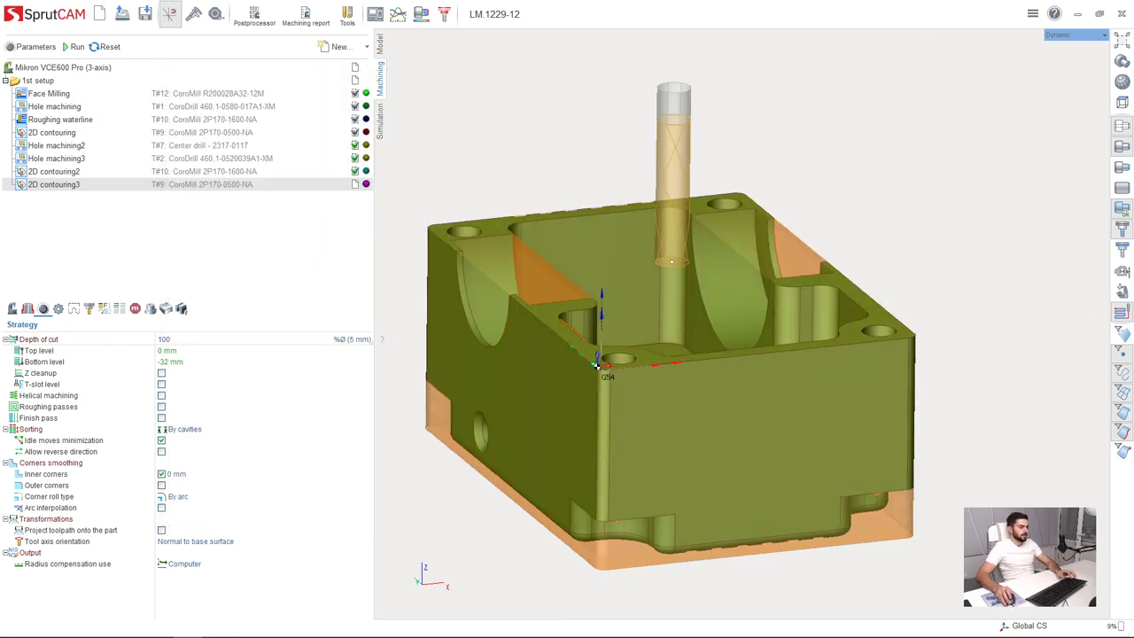
# Step: Assign the 7Leaders E107X limited conical mill to the 2D contouring3 operation
pyautogui.moveTo(526, 433); pyautogui.dragTo(519, 418, button='middle')
pyautogui.doubleClick(192, 186)
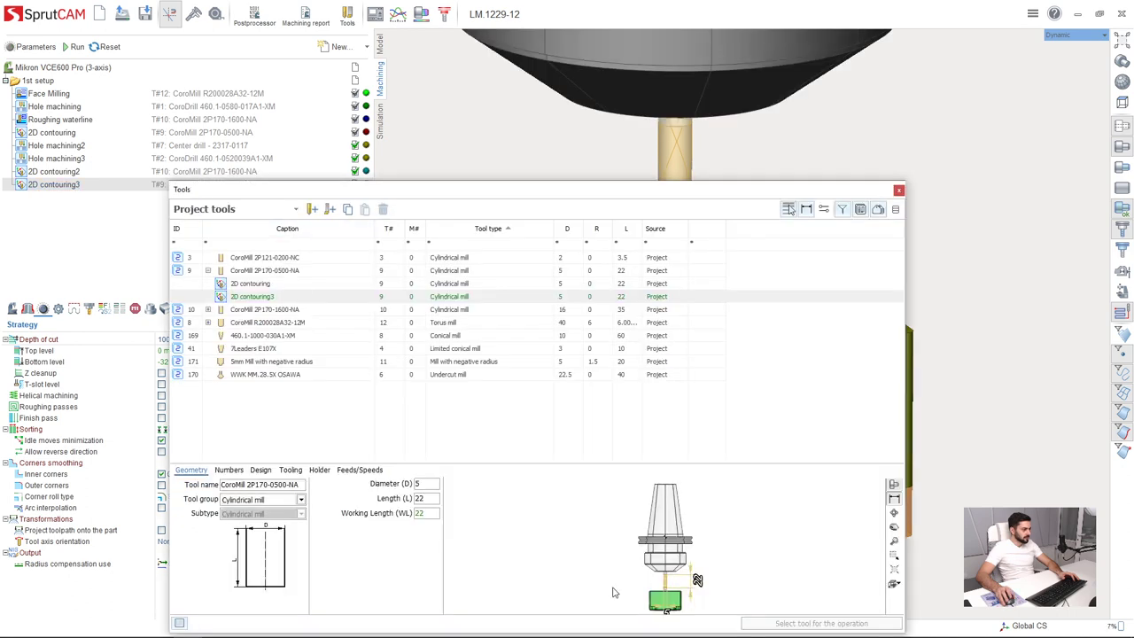
pyautogui.click(496, 349)
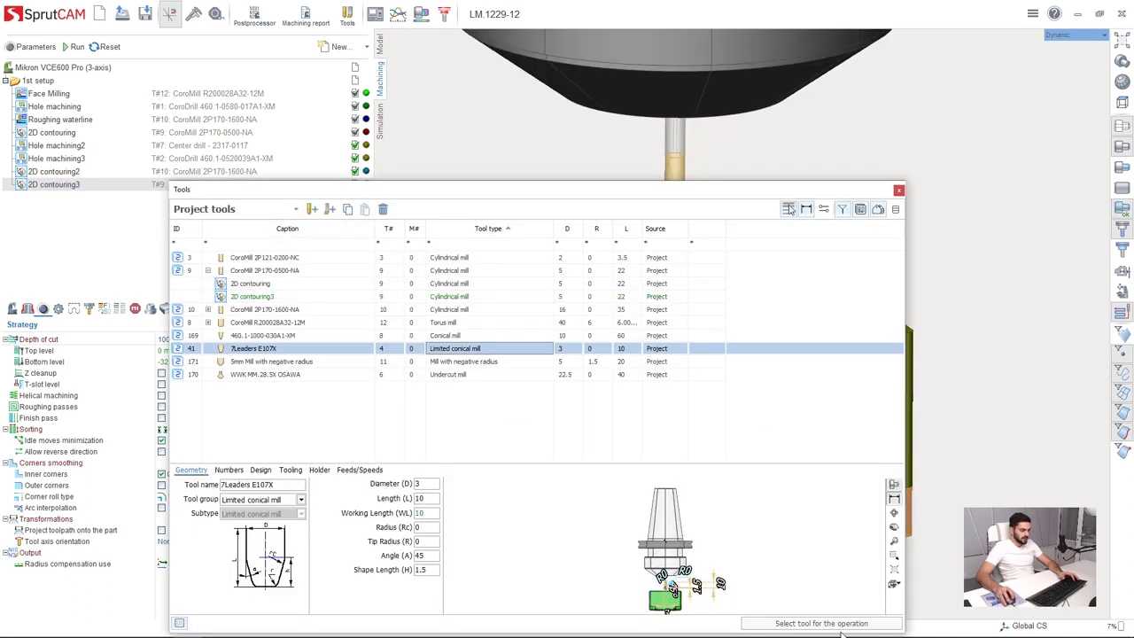
pyautogui.click(842, 626)
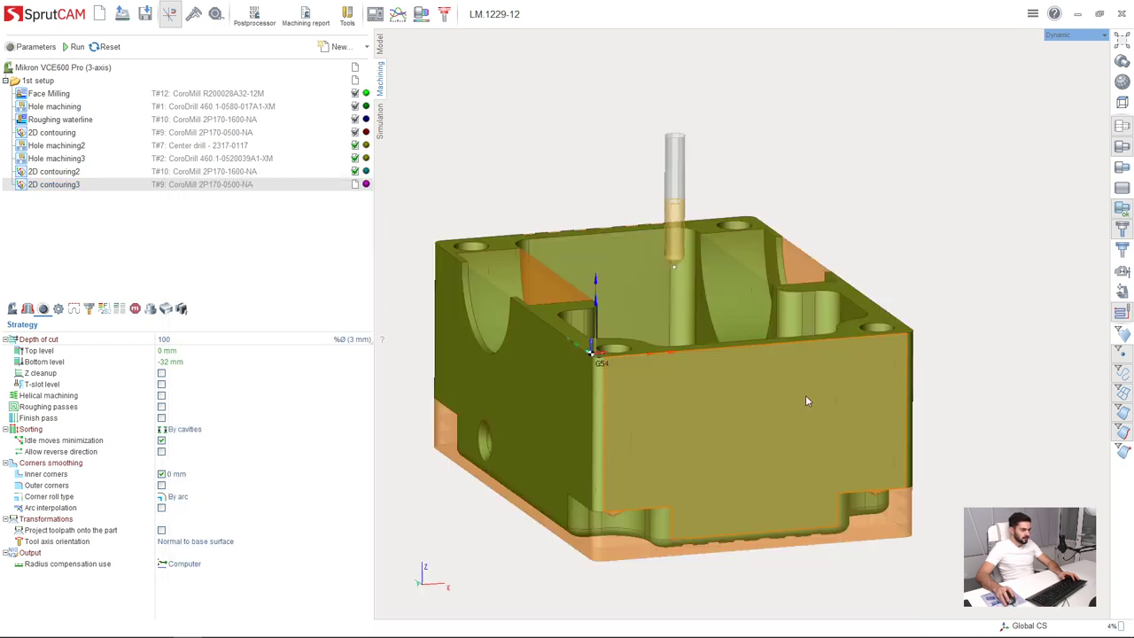
# Step: Hide the tool holder so the cutter and the part's top face can be seen unobstructed
pyautogui.scroll(-5, 1002, 255)
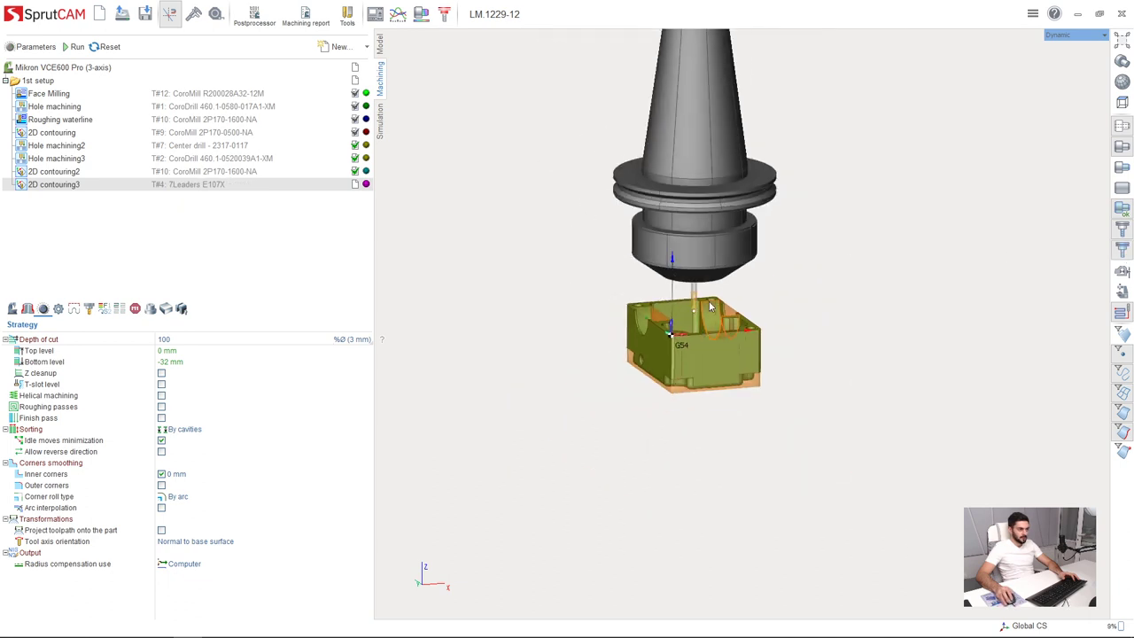
pyautogui.scroll(4, 837, 326)
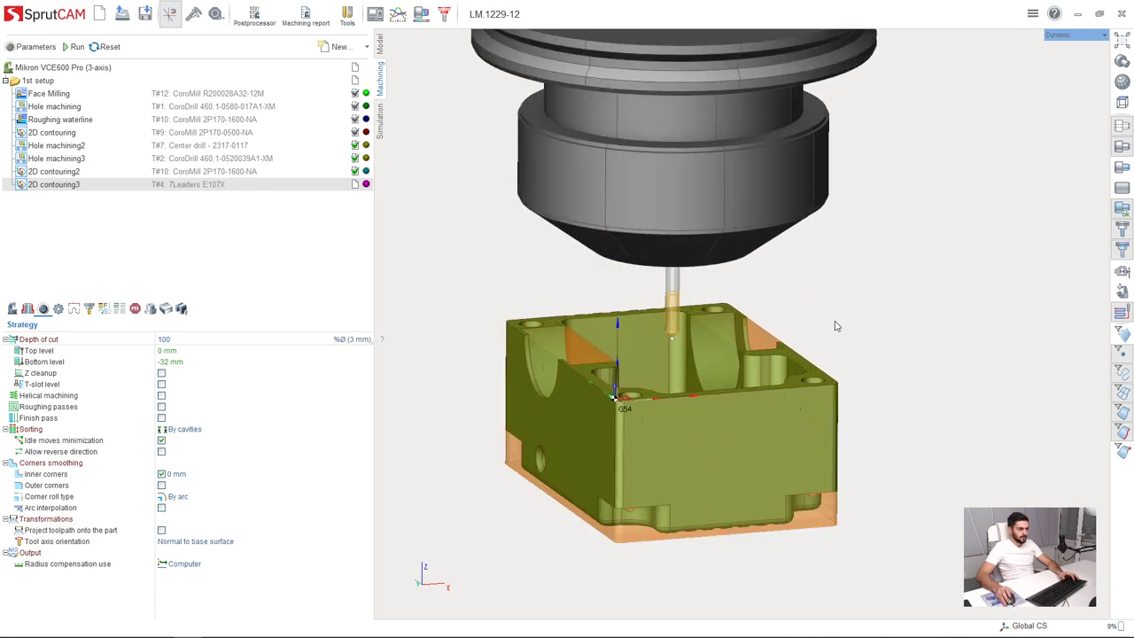
pyautogui.click(1123, 252)
pyautogui.scroll(4, 737, 321)
pyautogui.moveTo(736, 323); pyautogui.dragTo(728, 377, button='middle')
pyautogui.scroll(-4, 688, 257)
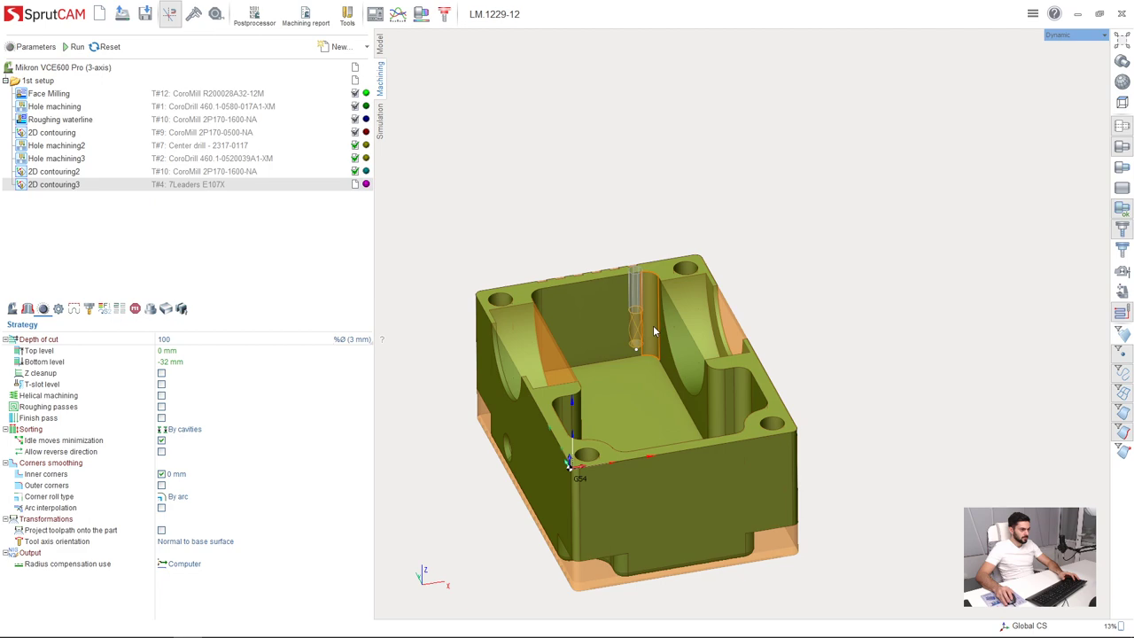
pyautogui.scroll(5, 653, 325)
pyautogui.scroll(-7, 620, 351)
pyautogui.scroll(3, 595, 303)
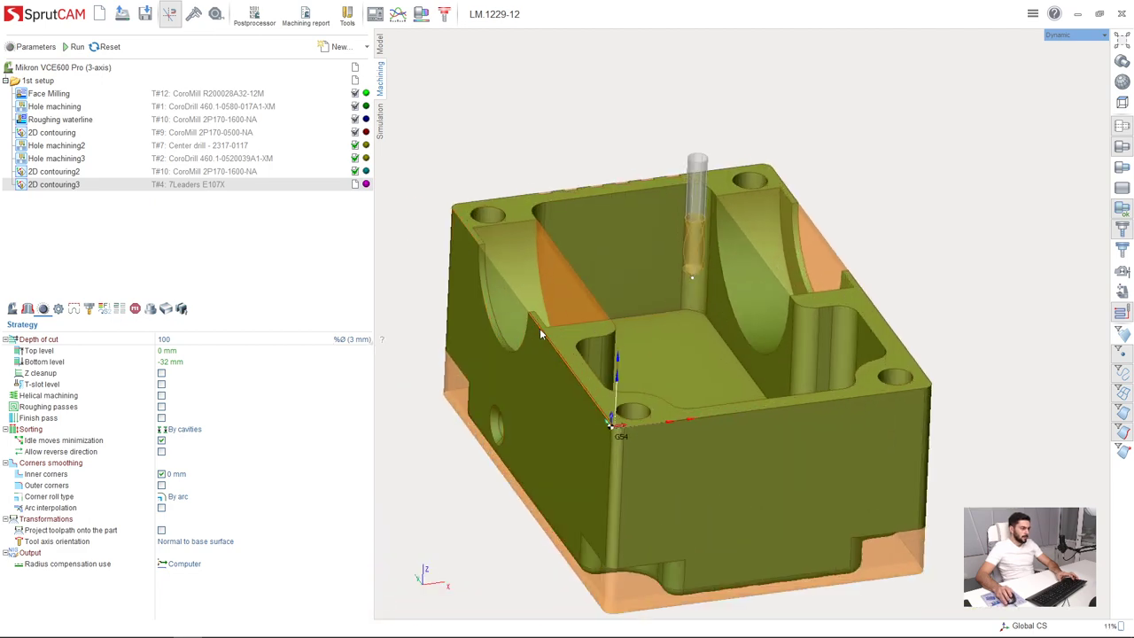
# Step: Open the operation's job assignment and turn off face selection so only edges of the part get picked
pyautogui.click(28, 309)
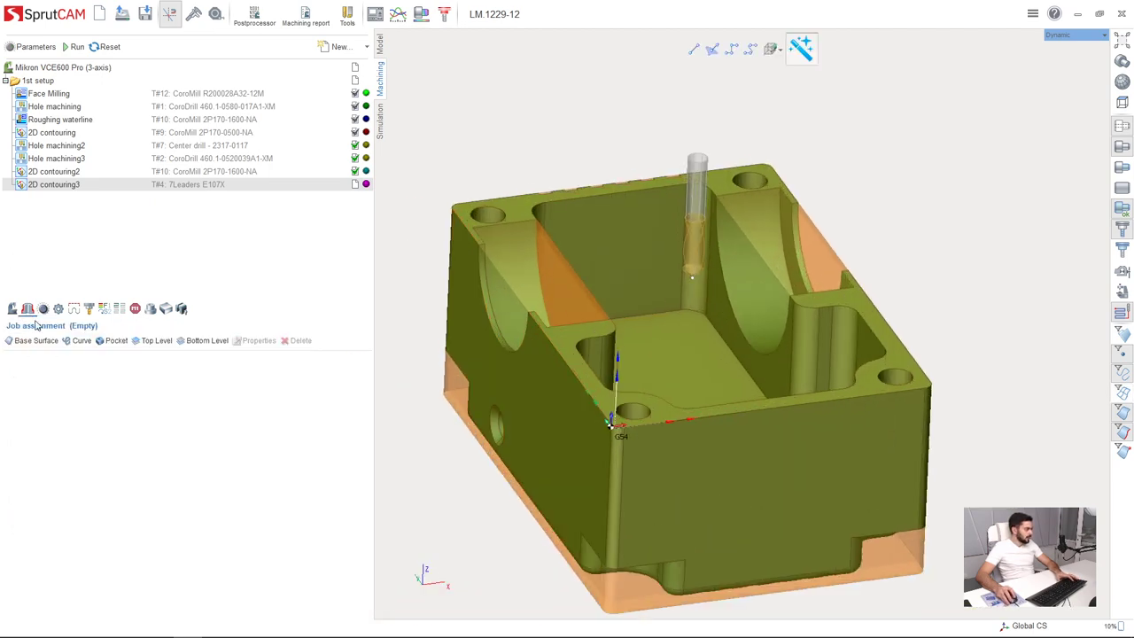
pyautogui.click(605, 333)
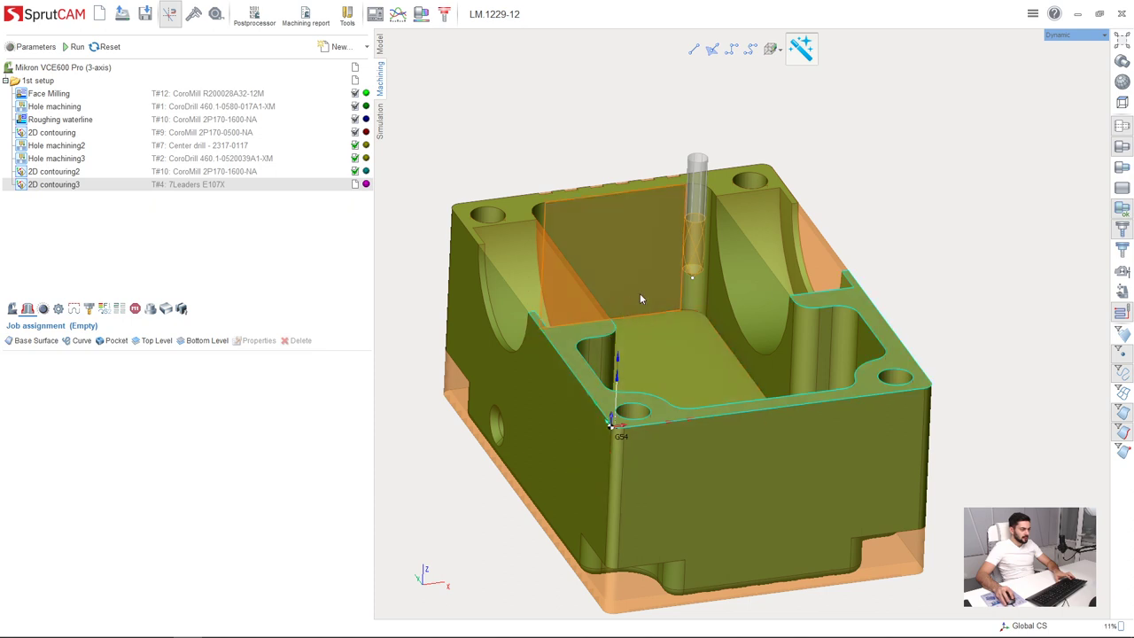
pyautogui.click(487, 103)
pyautogui.moveTo(486, 103); pyautogui.dragTo(578, 215, button='middle')
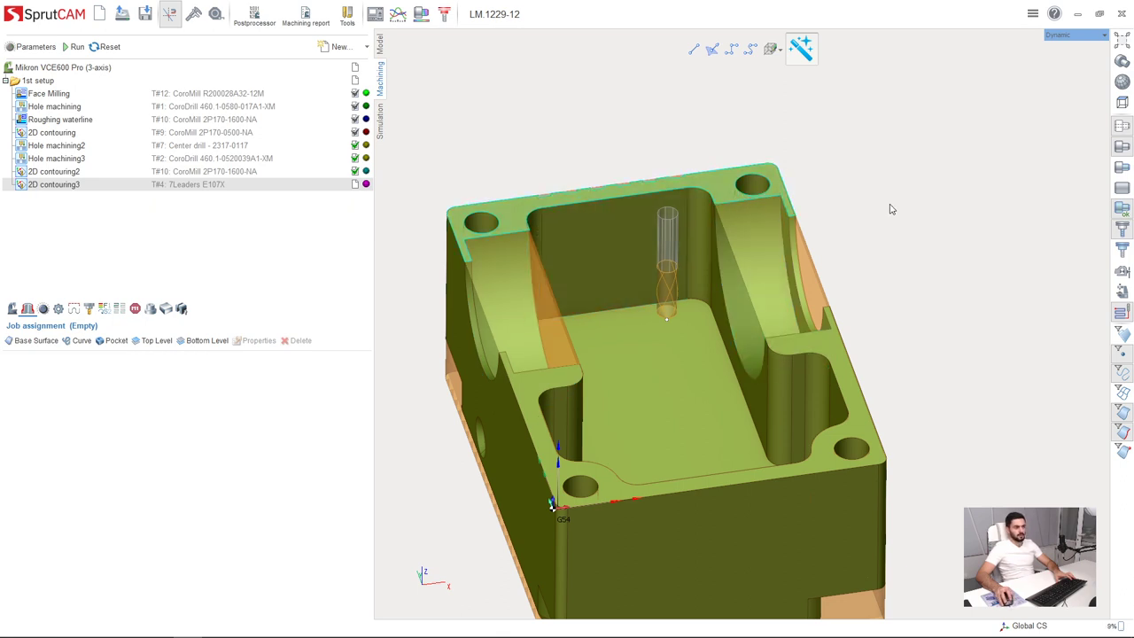
pyautogui.click(1125, 433)
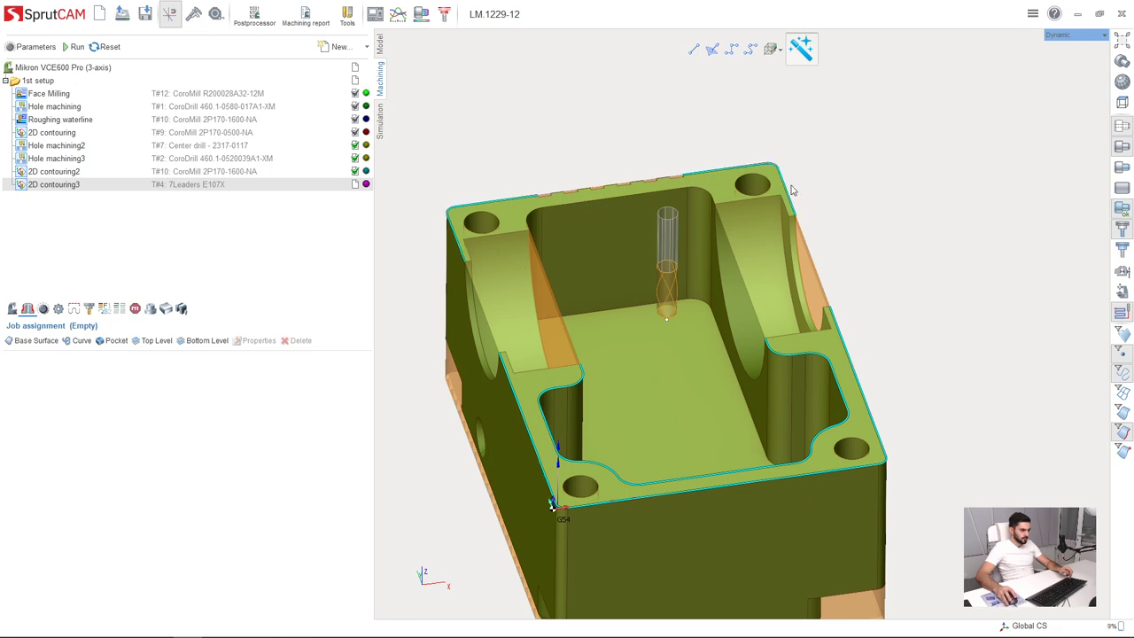
# Step: Select the outer and inner edges of the part's top faces and add them to the job assignment as curves
pyautogui.scroll(3, 769, 365)
pyautogui.scroll(-2, 764, 363)
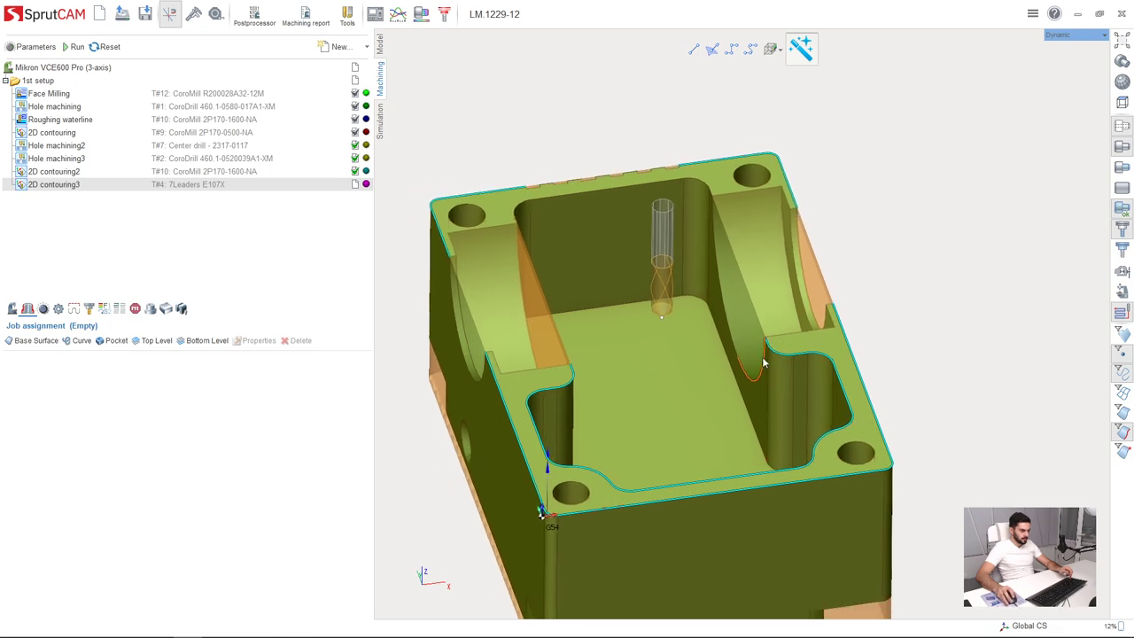
pyautogui.moveTo(757, 373); pyautogui.dragTo(842, 366, button='middle')
pyautogui.moveTo(745, 257); pyautogui.dragTo(686, 195, button='right')
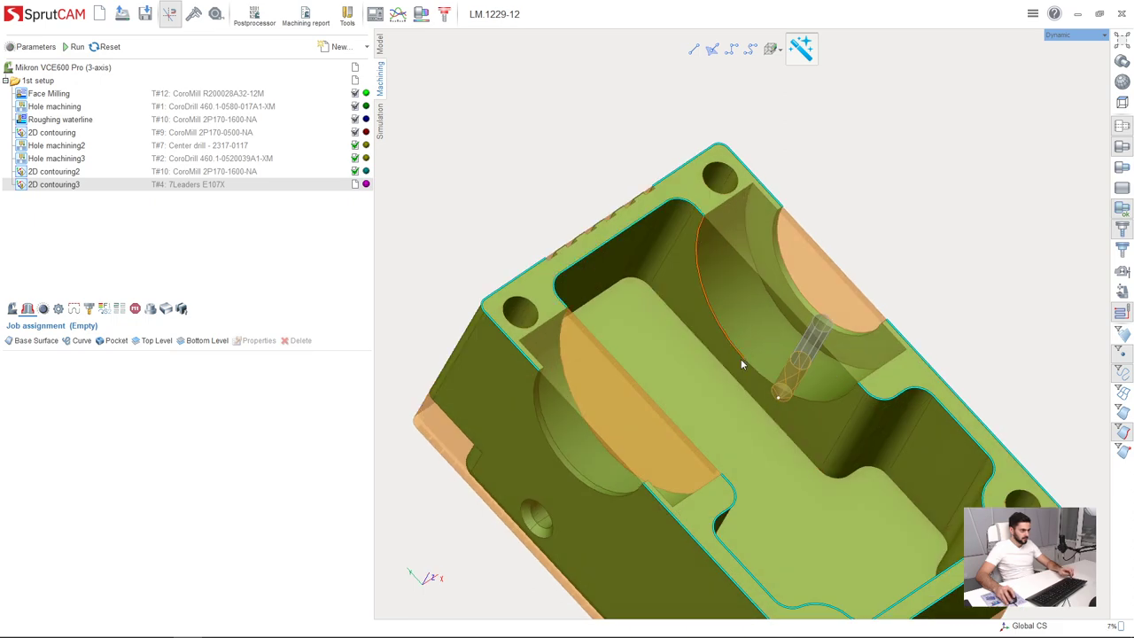
pyautogui.moveTo(741, 359); pyautogui.dragTo(546, 411, button='right')
pyautogui.click(81, 342)
pyautogui.scroll(-4, 552, 410)
pyautogui.scroll(5, 586, 402)
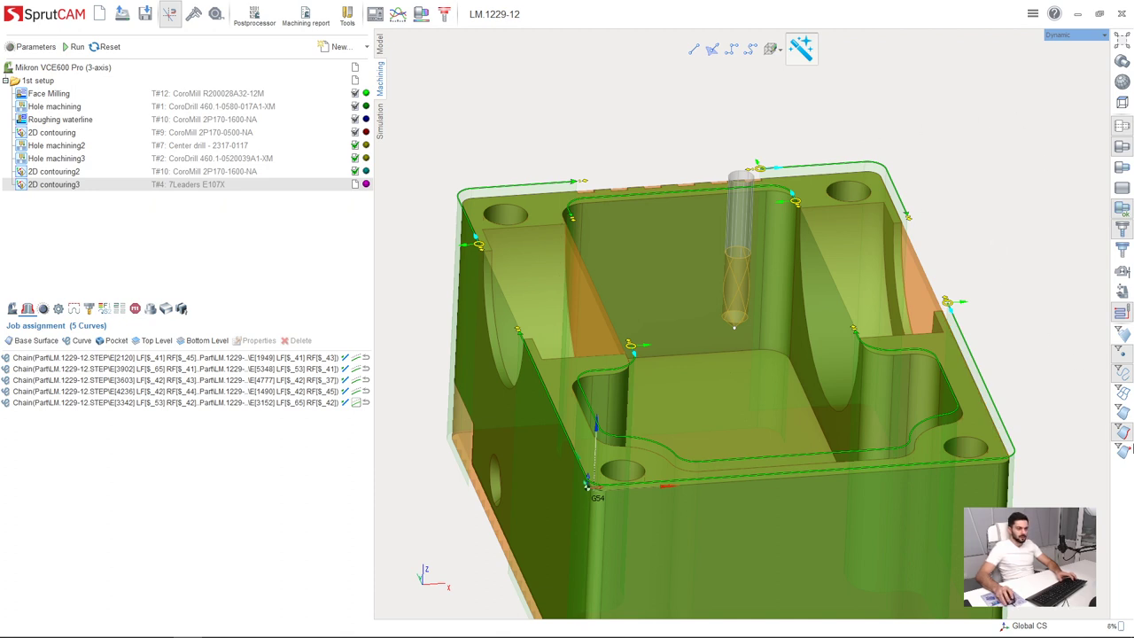
# Step: Re-enable face selection and assign the top face as both the top level and the bottom level
pyautogui.click(1123, 414)
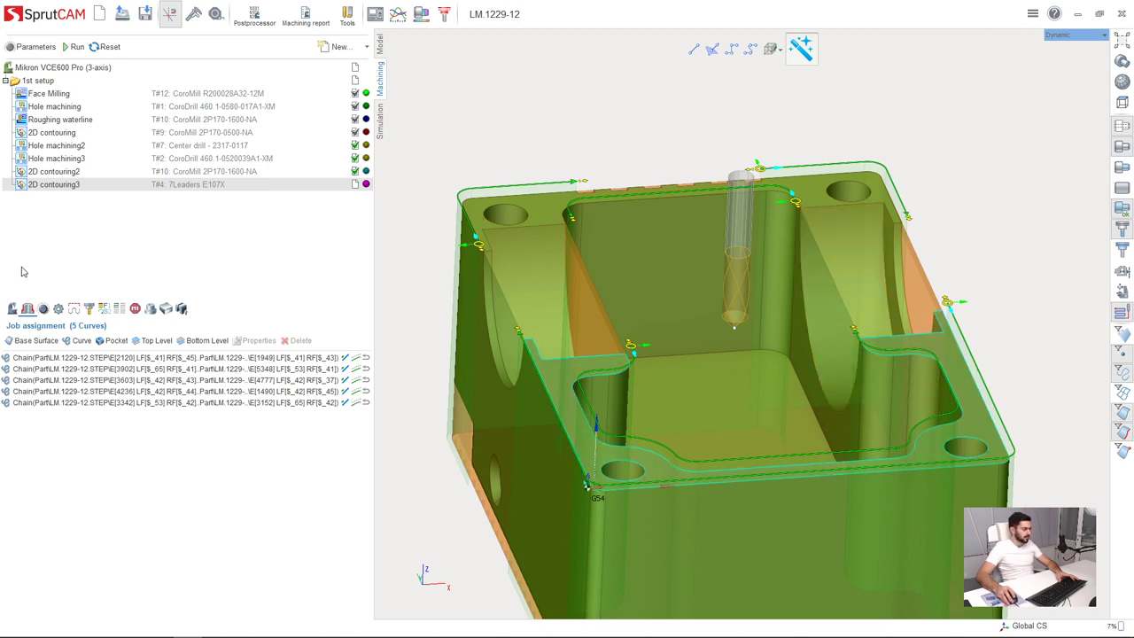
pyautogui.click(167, 345)
pyautogui.click(201, 346)
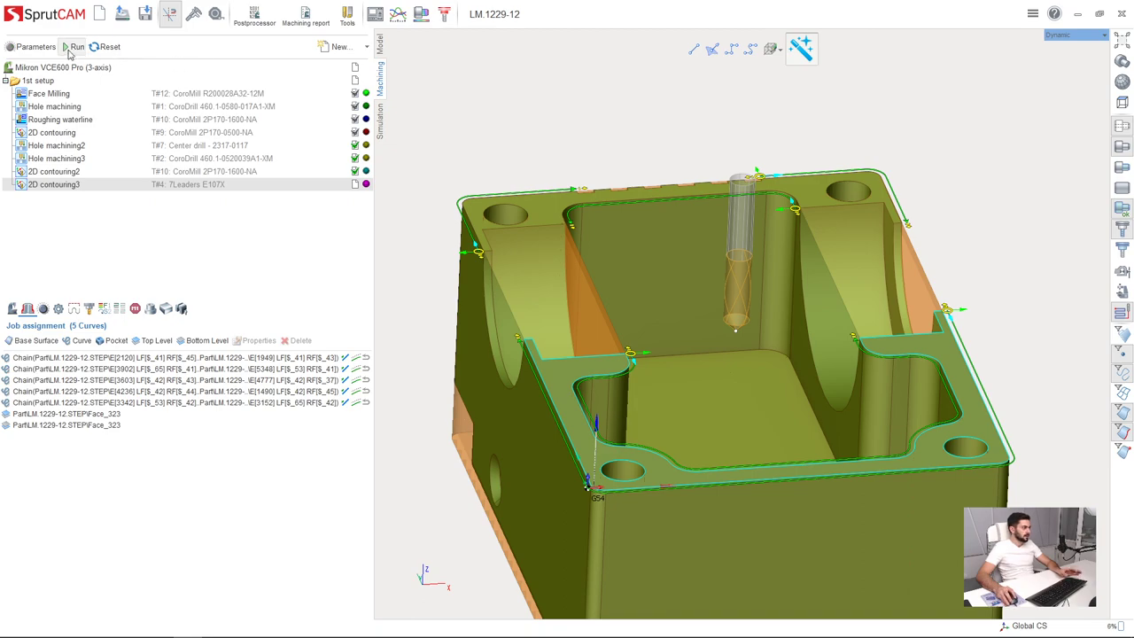
# Step: Calculate the 2D contouring3 toolpath and check its passes around the part's top edges
pyautogui.click(76, 47)
pyautogui.moveTo(595, 454); pyautogui.dragTo(694, 469, button='middle')
pyautogui.scroll(3, 616, 342)
pyautogui.moveTo(617, 345); pyautogui.dragTo(651, 313, button='middle')
pyautogui.scroll(-4, 650, 296)
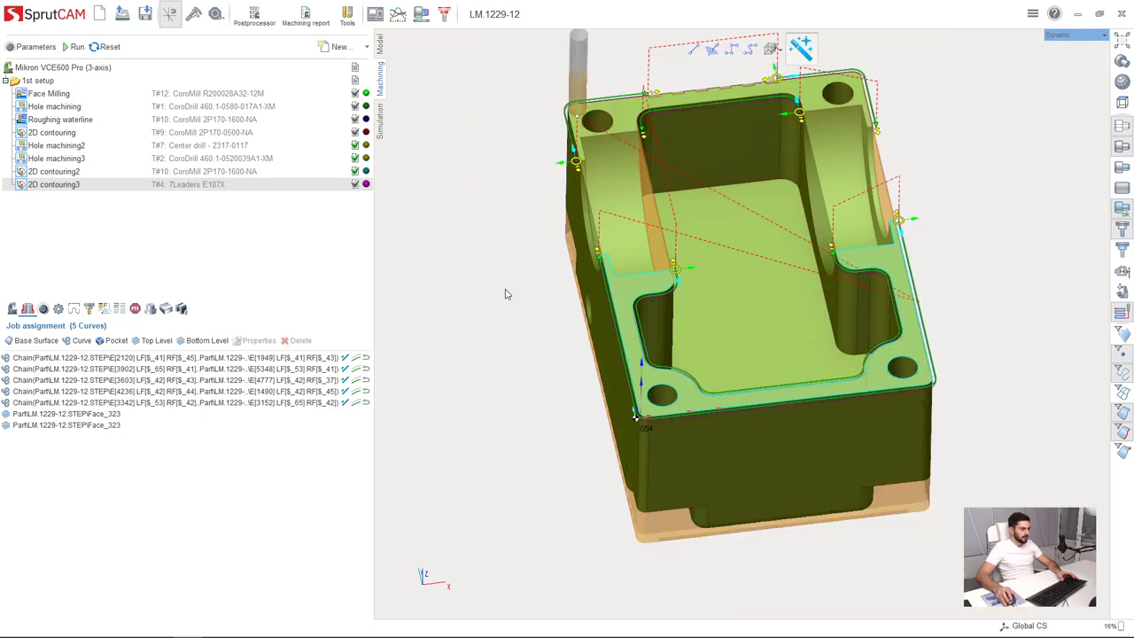
# Step: Set the stock of all five curve chains in the job assignment to -0.3
pyautogui.click(160, 358)
pyautogui.keyDown('shift'); pyautogui.click(165, 404); pyautogui.keyUp('shift')
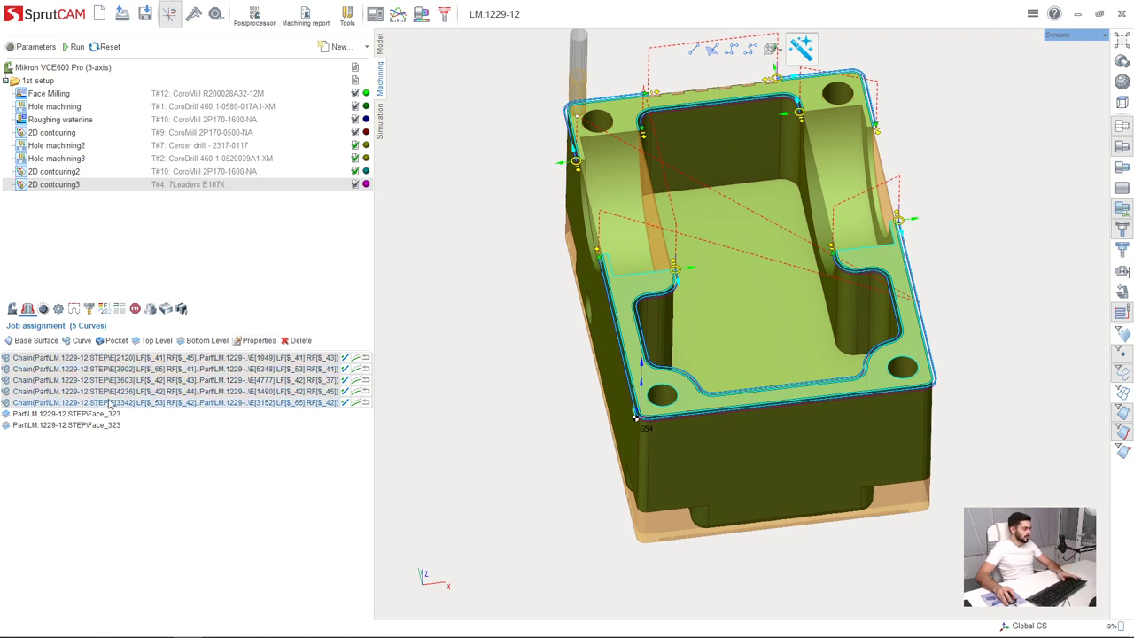
pyautogui.click(257, 341)
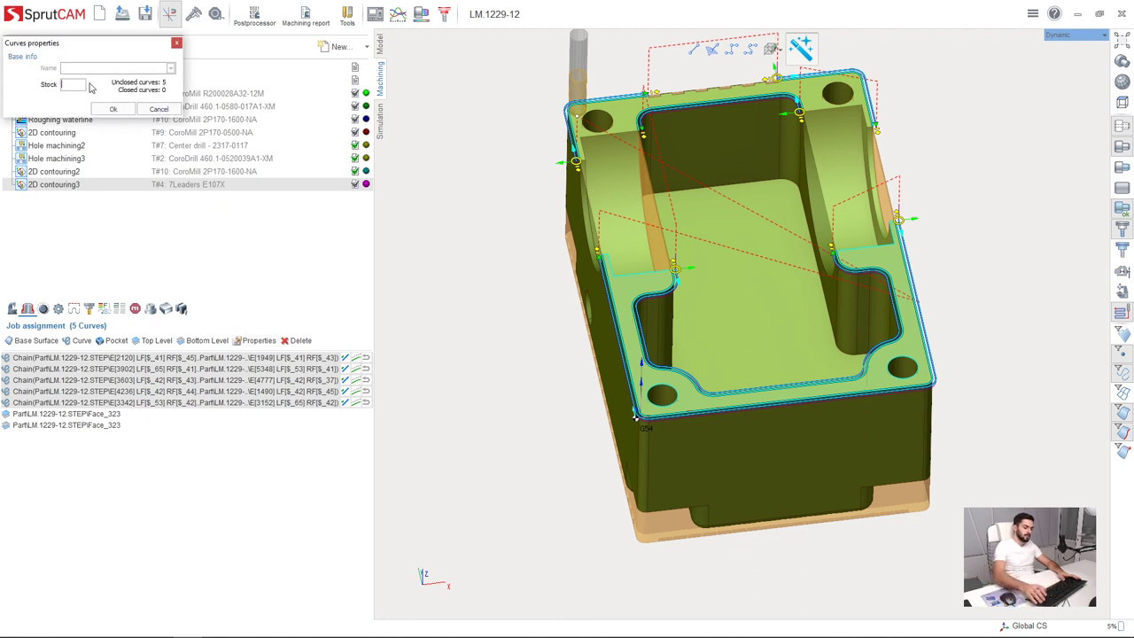
pyautogui.write('-0.3')
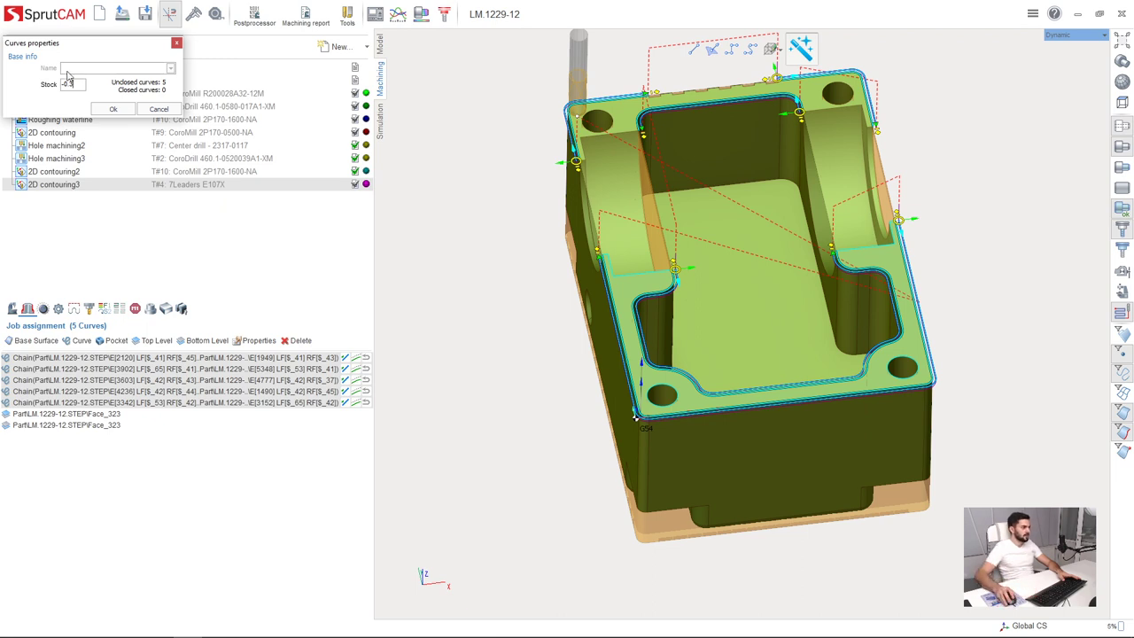
pyautogui.click(113, 110)
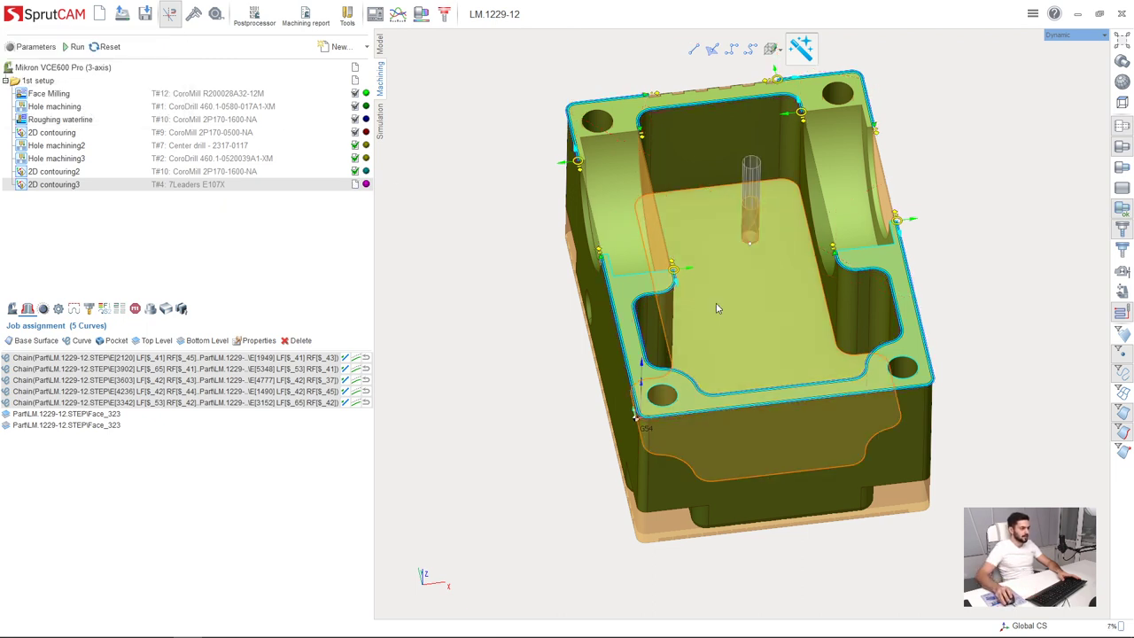
# Step: Recalculate the toolpath with the changed curve stock and inspect it close up at the corner near the G54 origin
pyautogui.click(67, 52)
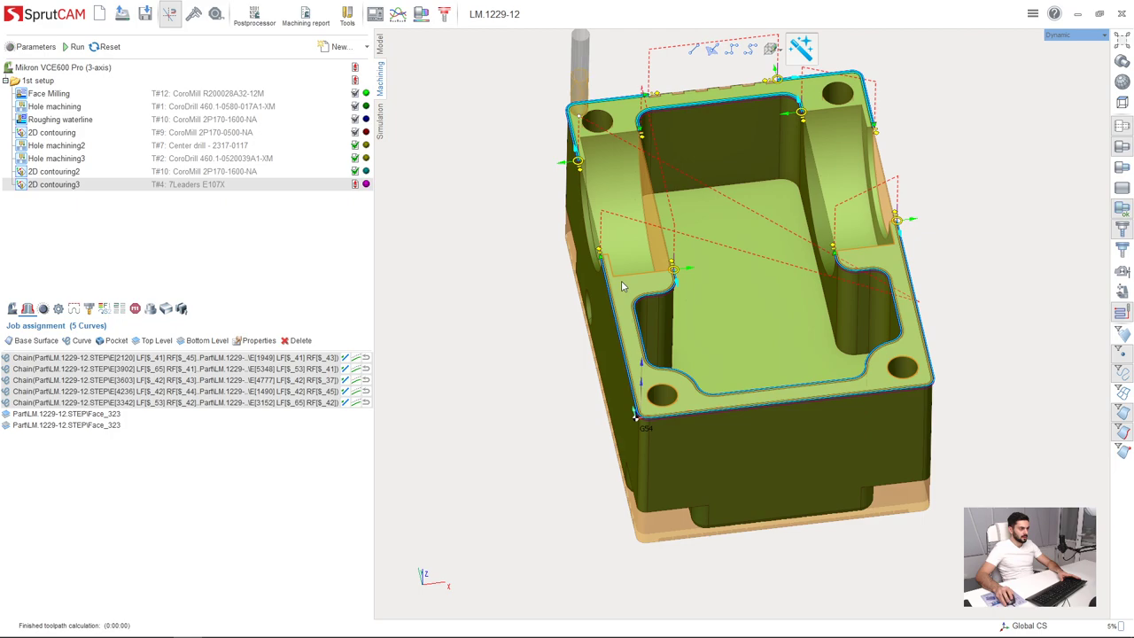
pyautogui.moveTo(640, 372); pyautogui.dragTo(625, 284, button='middle')
pyautogui.scroll(8, 625, 284)
pyautogui.scroll(-4, 642, 457)
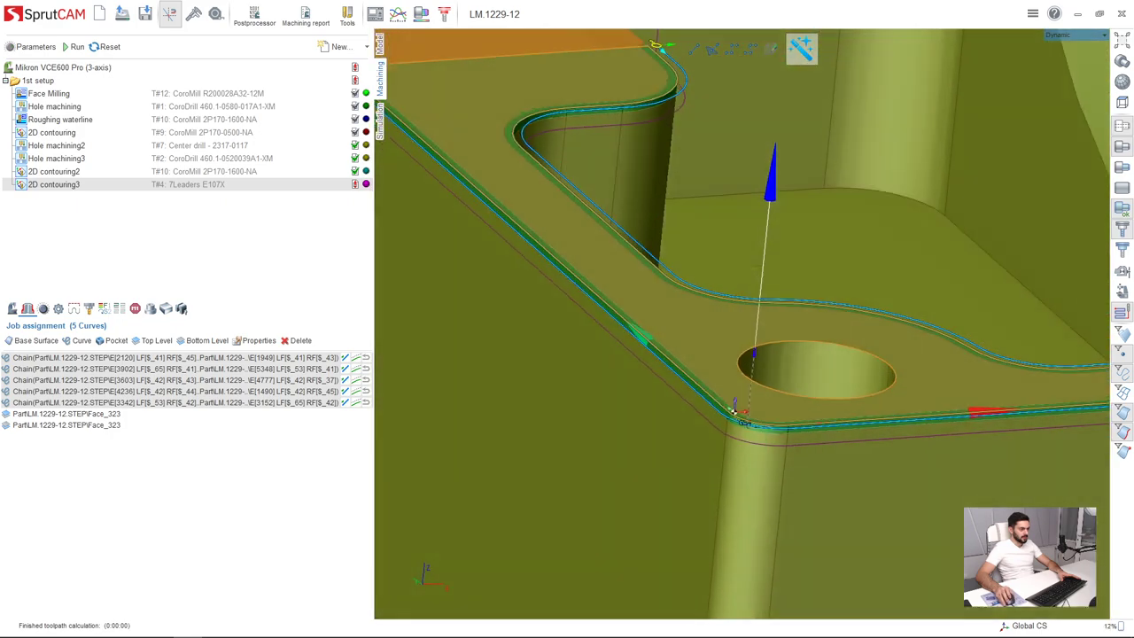
# Step: Inspect the pocket-edge toolpath at its start point close up, against the machined workpiece with the part model hidden
pyautogui.scroll(4, 608, 337)
pyautogui.moveTo(441, 183); pyautogui.dragTo(465, 229, button='middle')
pyautogui.scroll(4, 723, 207)
pyautogui.scroll(5, 644, 183)
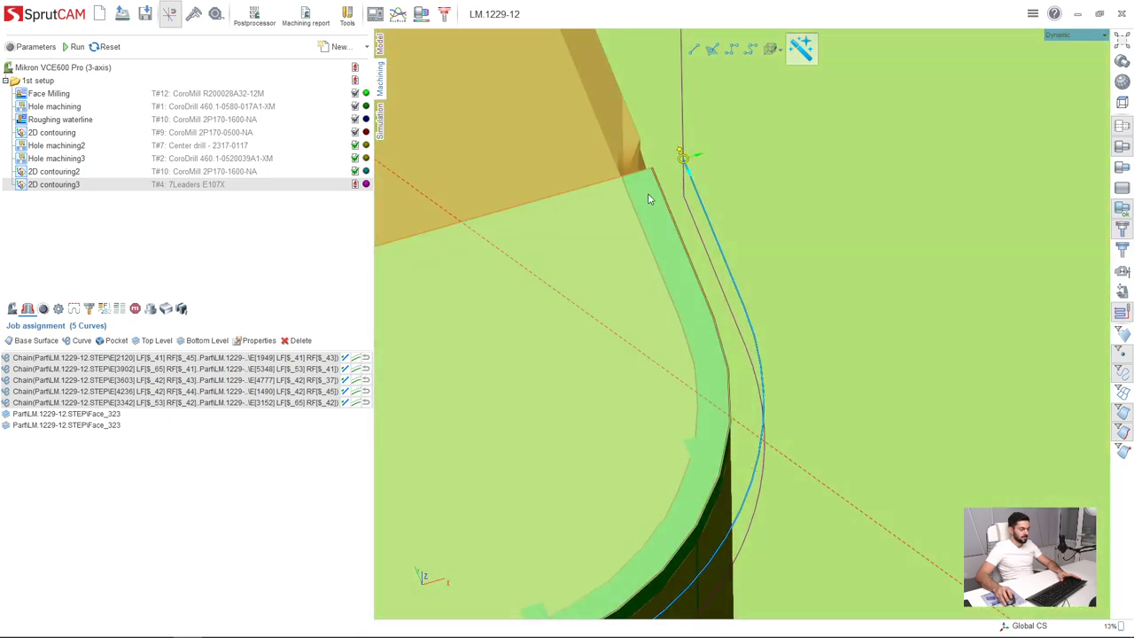
pyautogui.scroll(3, 648, 198)
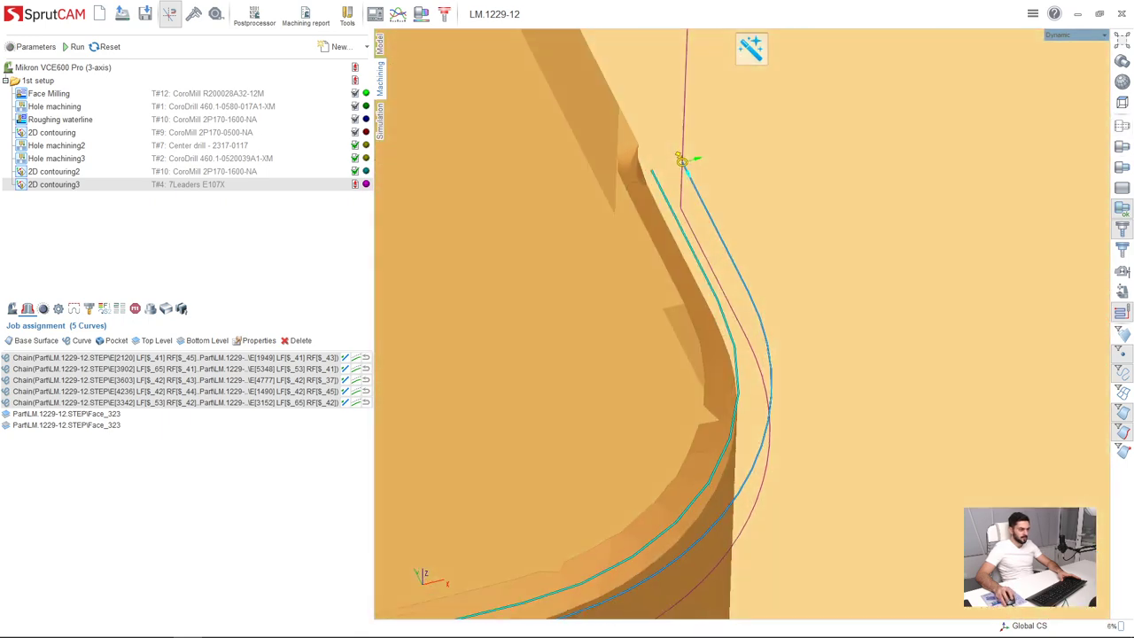
pyautogui.scroll(-5, 681, 162)
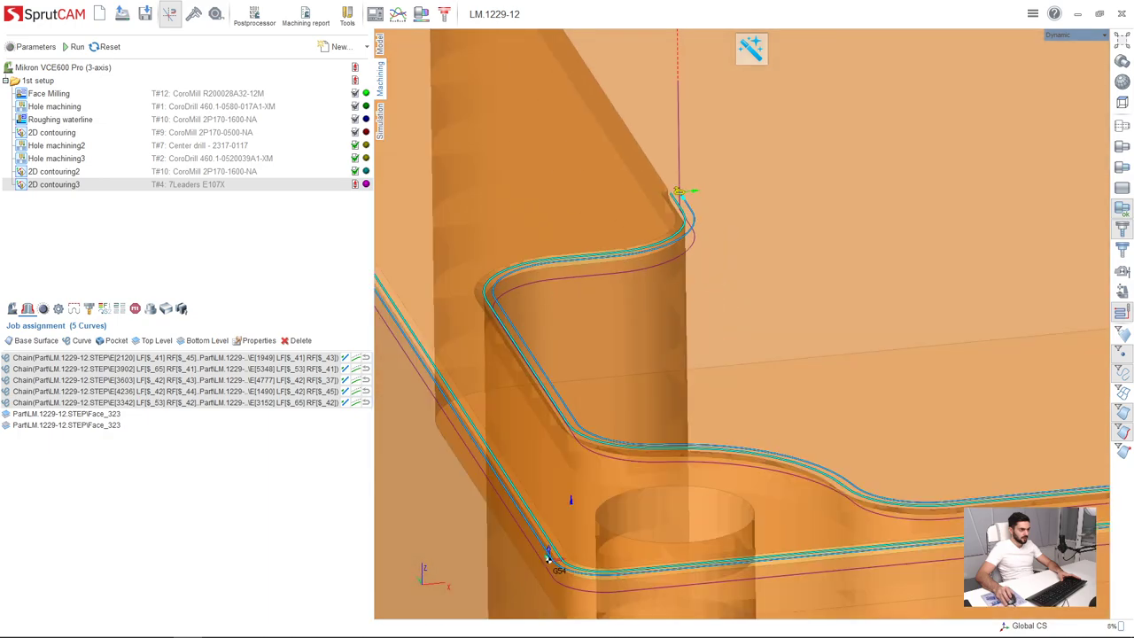
pyautogui.scroll(4, 680, 193)
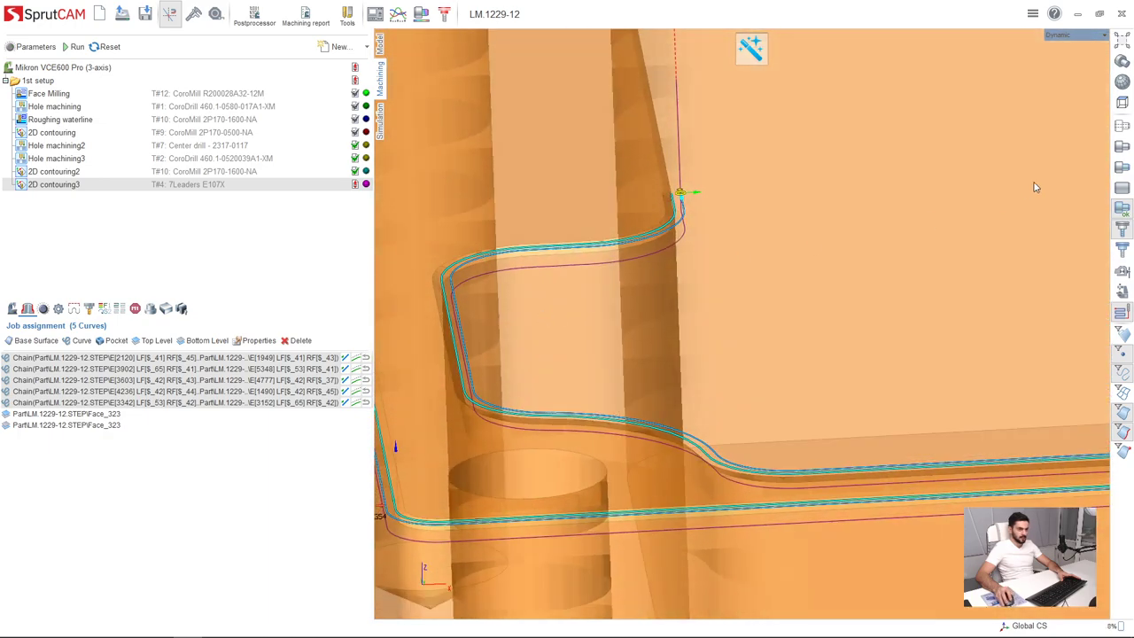
pyautogui.click(1121, 148)
# Step: Add 90° arc approaches and returns with a 2.5 radius to the ends of all five curve chains
pyautogui.moveTo(664, 241); pyautogui.dragTo(658, 336, button='middle')
pyautogui.scroll(-10, 657, 337)
pyautogui.moveTo(673, 260); pyautogui.dragTo(678, 348, button='middle')
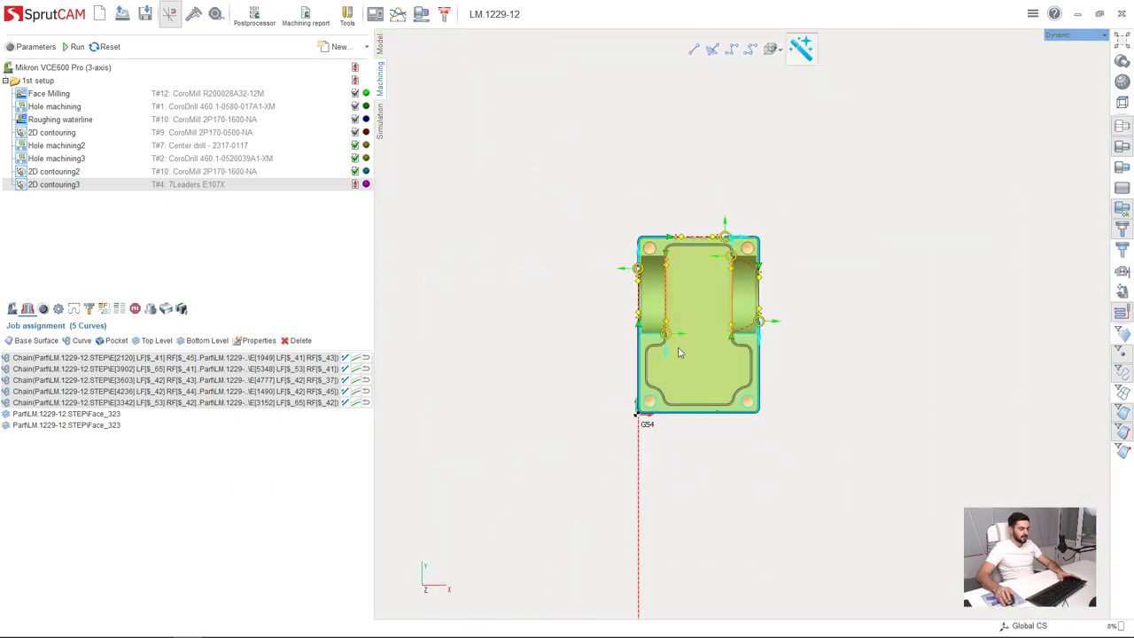
pyautogui.scroll(8, 696, 245)
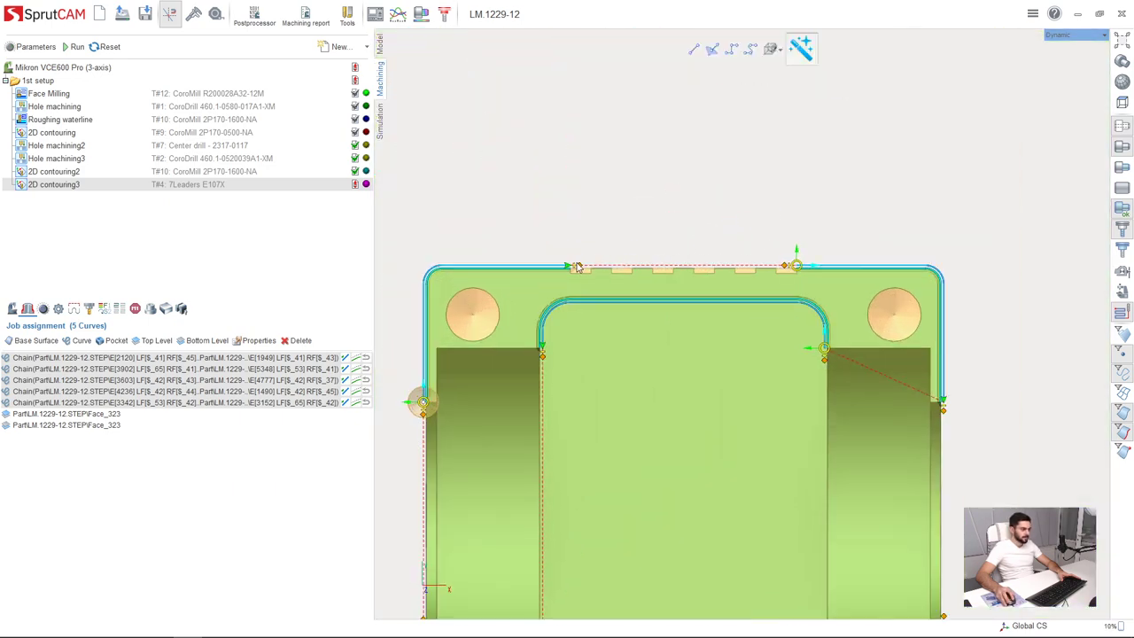
pyautogui.scroll(-10, 577, 269)
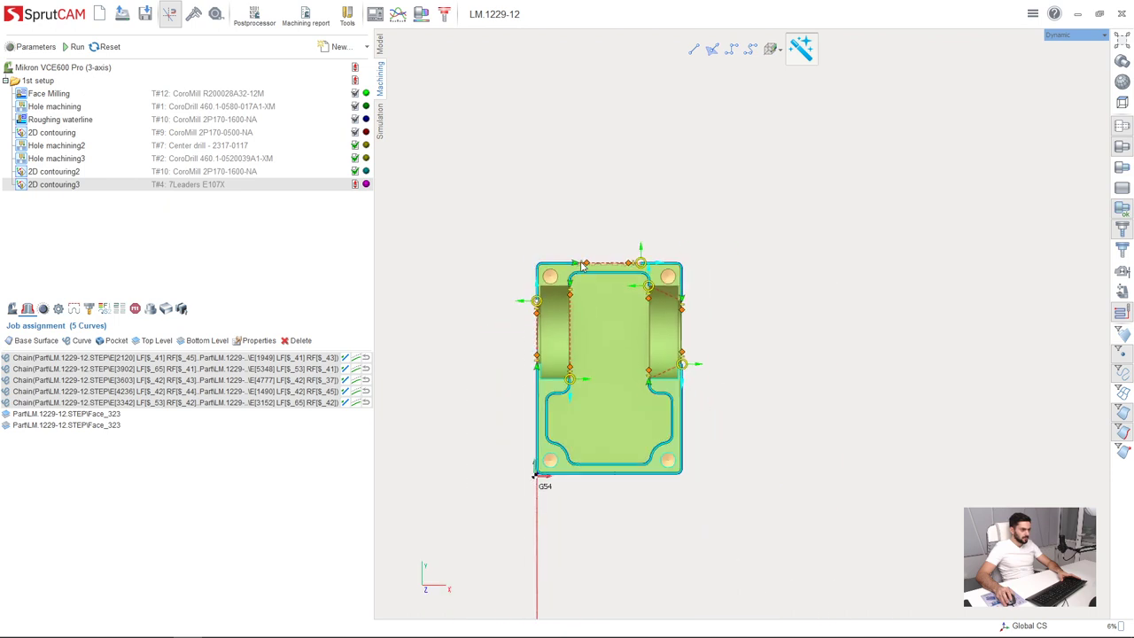
pyautogui.scroll(4, 541, 470)
pyautogui.scroll(4, 549, 445)
pyautogui.scroll(-8, 573, 276)
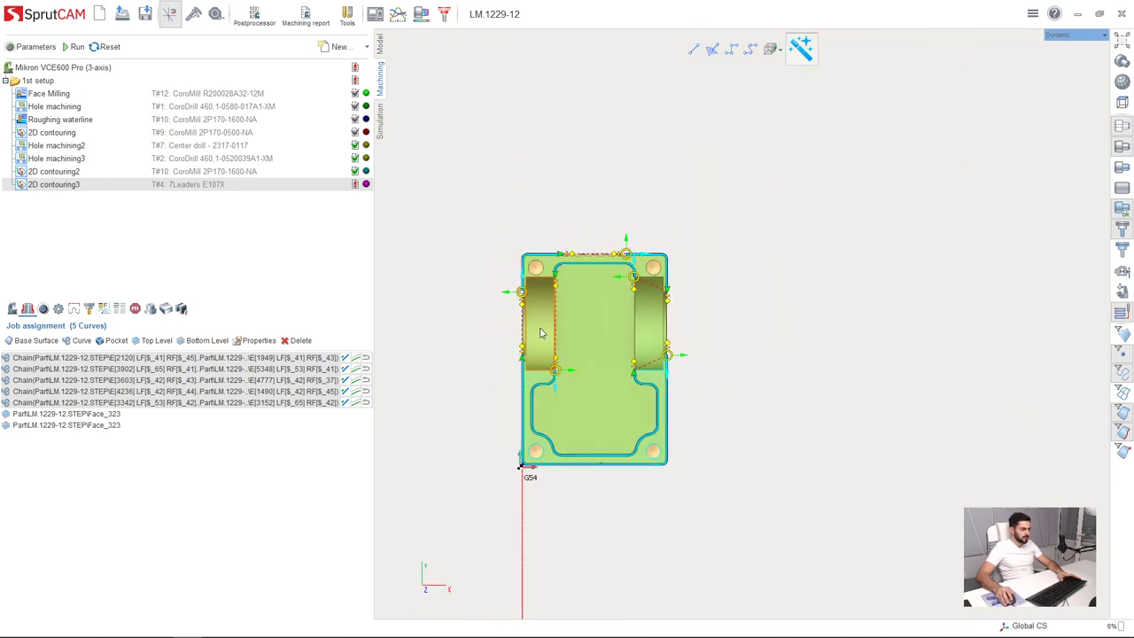
pyautogui.scroll(4, 572, 275)
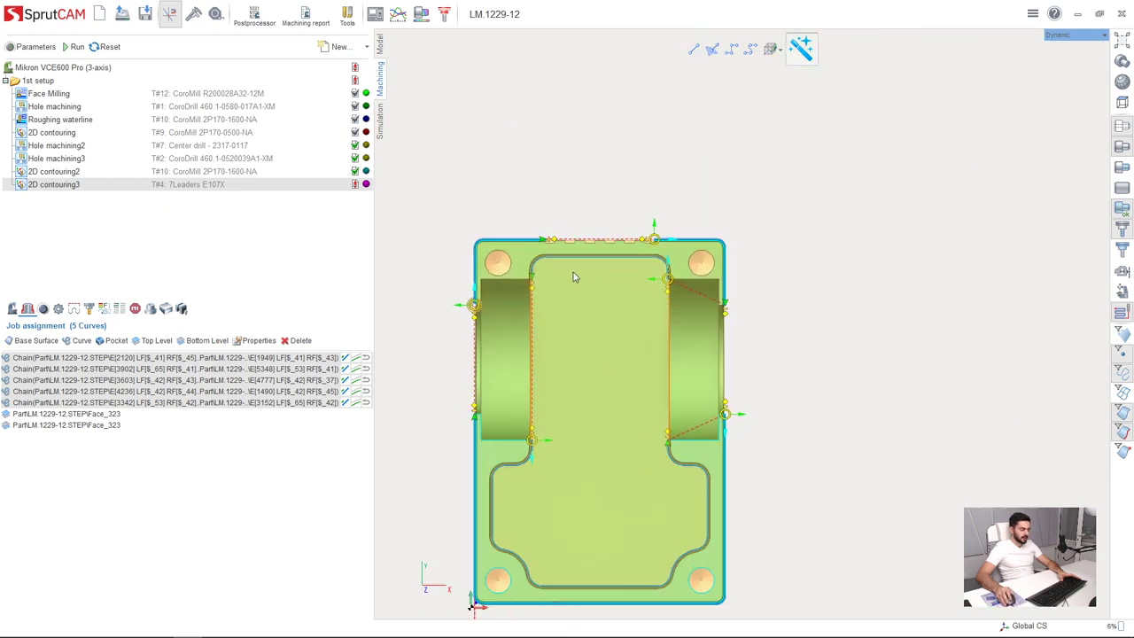
pyautogui.click(800, 51)
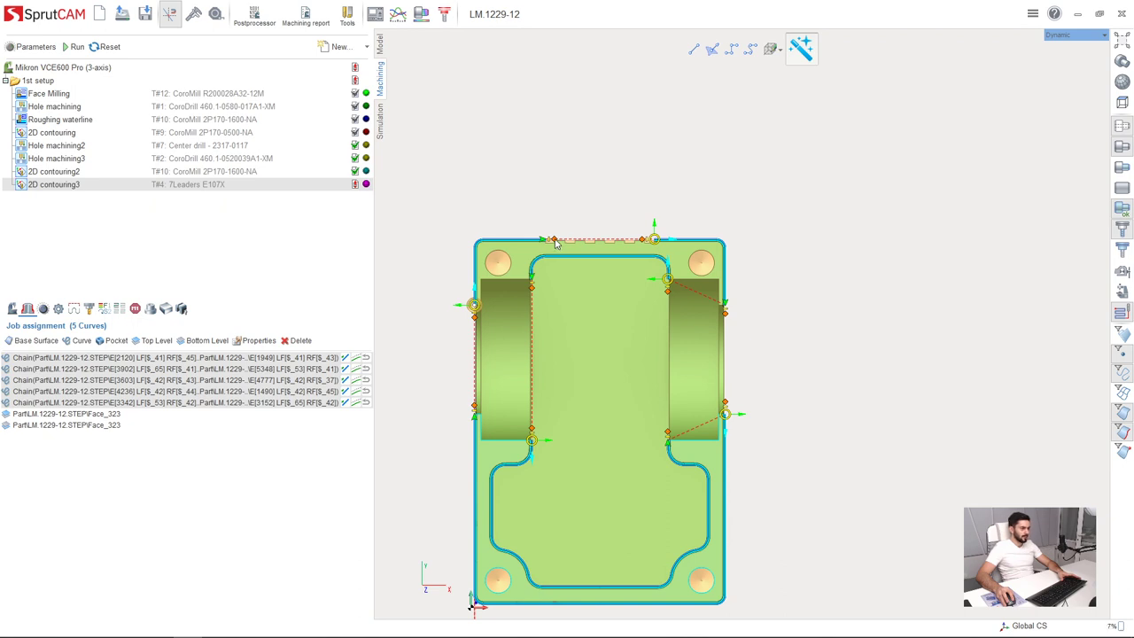
pyautogui.click(554, 241)
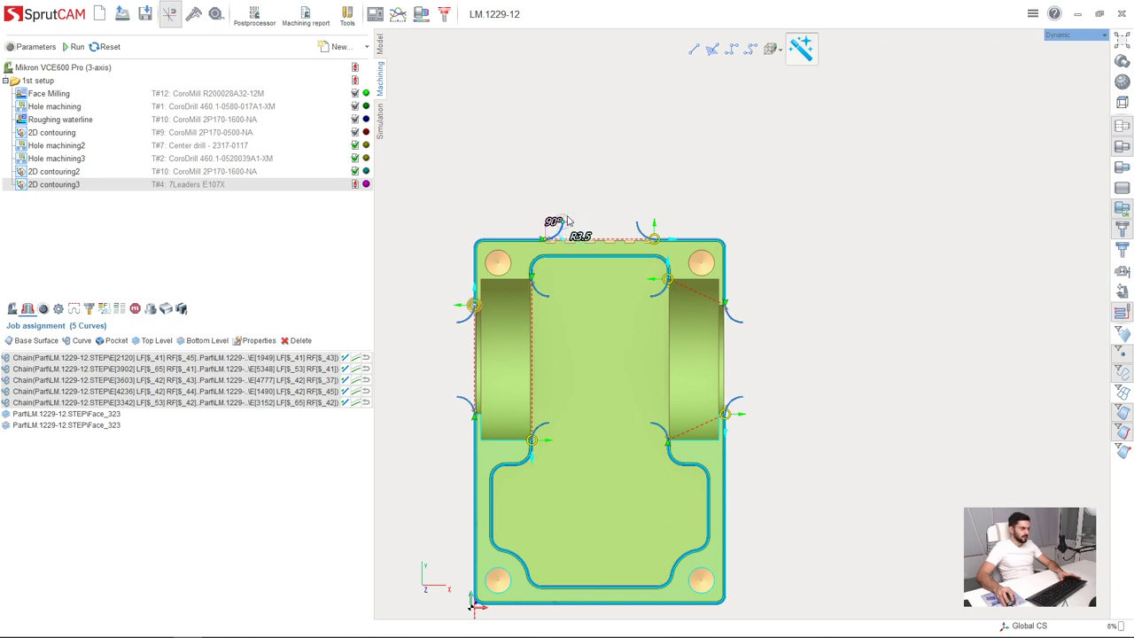
pyautogui.moveTo(561, 227); pyautogui.dragTo(559, 230)
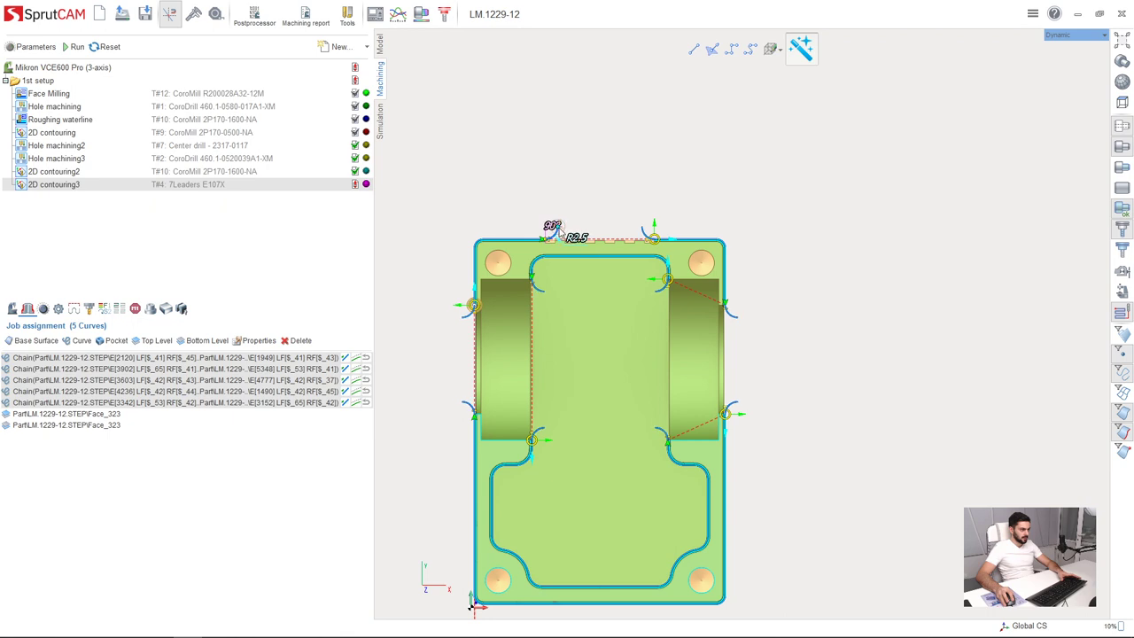
pyautogui.click(915, 274)
# Step: Extend only the outer chain's end along the far short edge by about 25, past the start of the neighbouring pass
pyautogui.scroll(4, 556, 224)
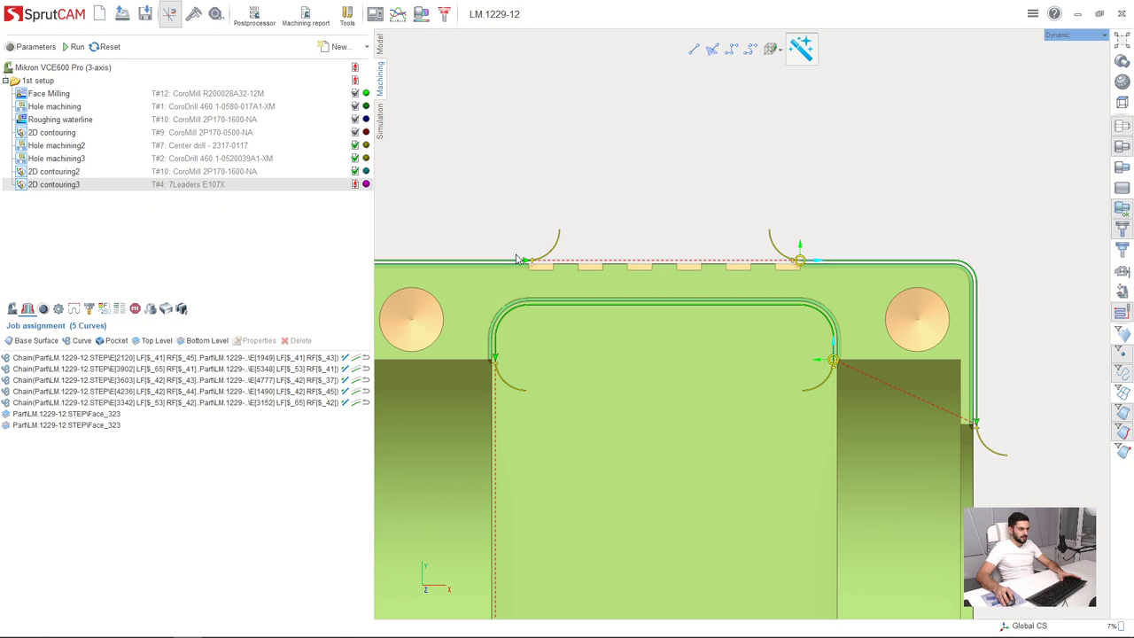
pyautogui.click(799, 50)
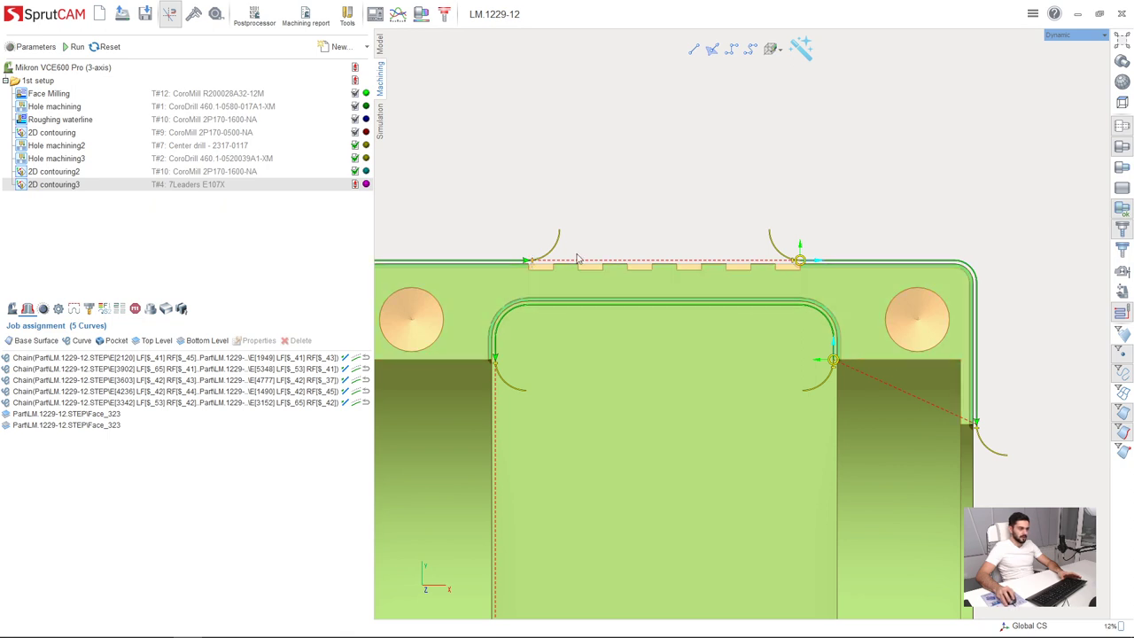
pyautogui.moveTo(533, 264); pyautogui.dragTo(825, 266)
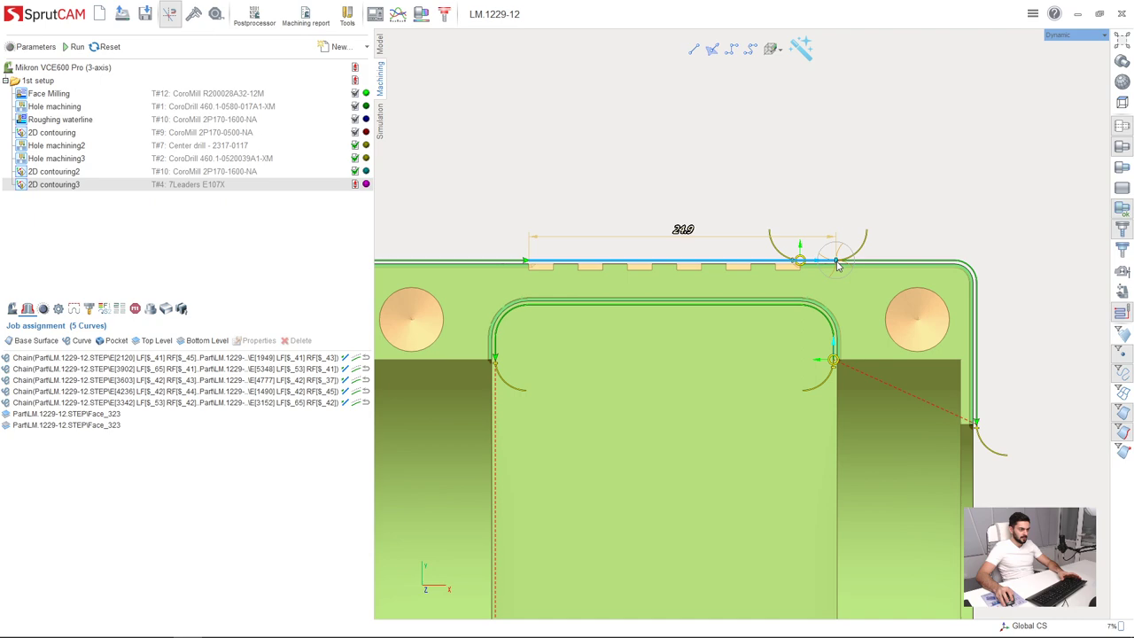
pyautogui.moveTo(830, 260); pyautogui.dragTo(829, 260)
# Step: Recalculate the 2D contouring3 toolpath with the arc leads and extended pass, and check it around the whole housing
pyautogui.moveTo(660, 390); pyautogui.dragTo(678, 252, button='middle')
pyautogui.scroll(-5, 678, 253)
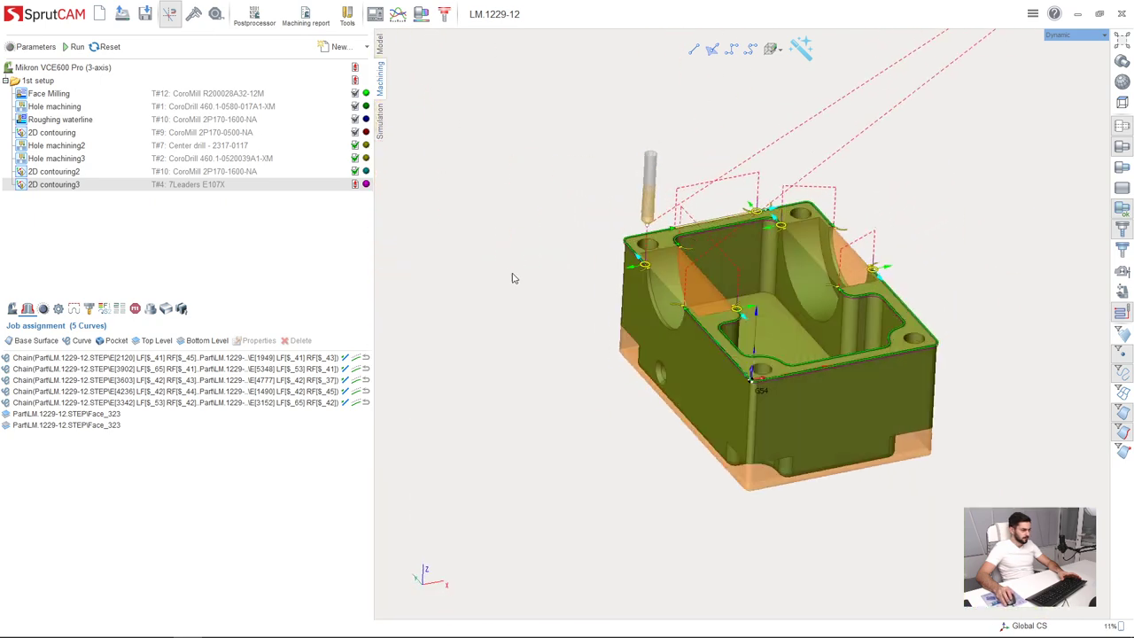
pyautogui.click(77, 46)
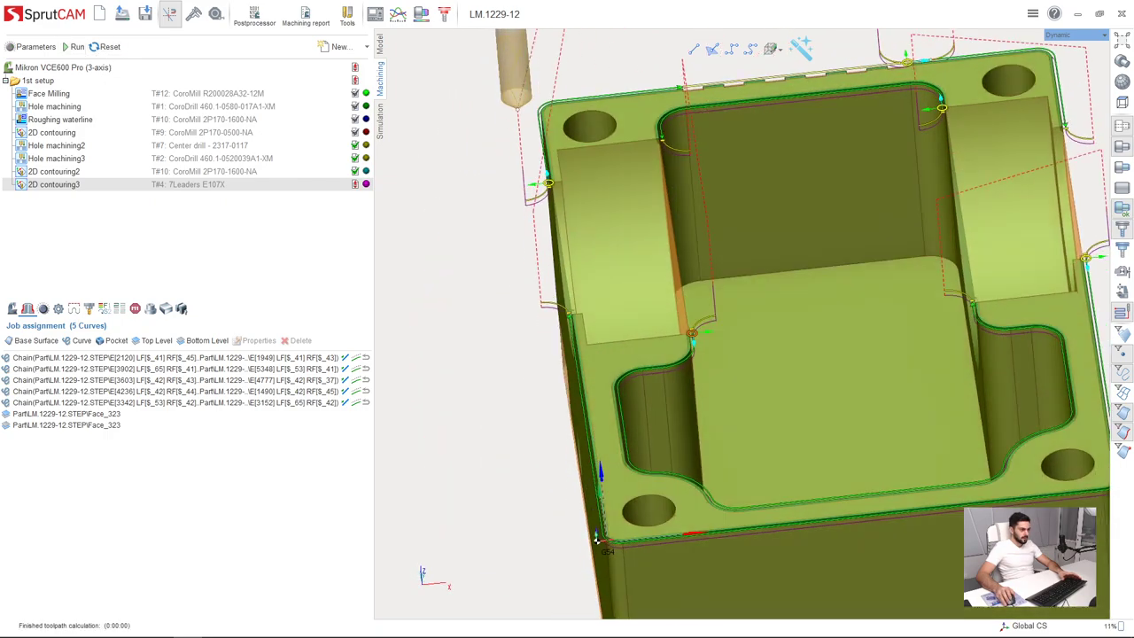
pyautogui.moveTo(654, 341); pyautogui.dragTo(691, 384, button='middle')
pyautogui.scroll(-5, 671, 386)
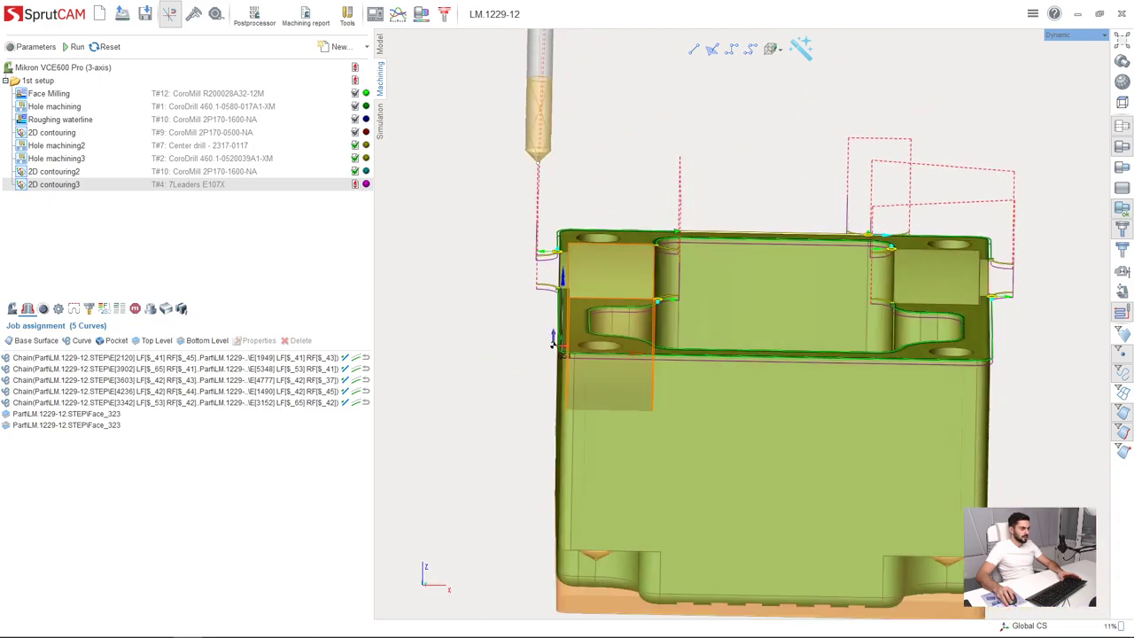
pyautogui.moveTo(736, 311); pyautogui.dragTo(565, 365, button='middle')
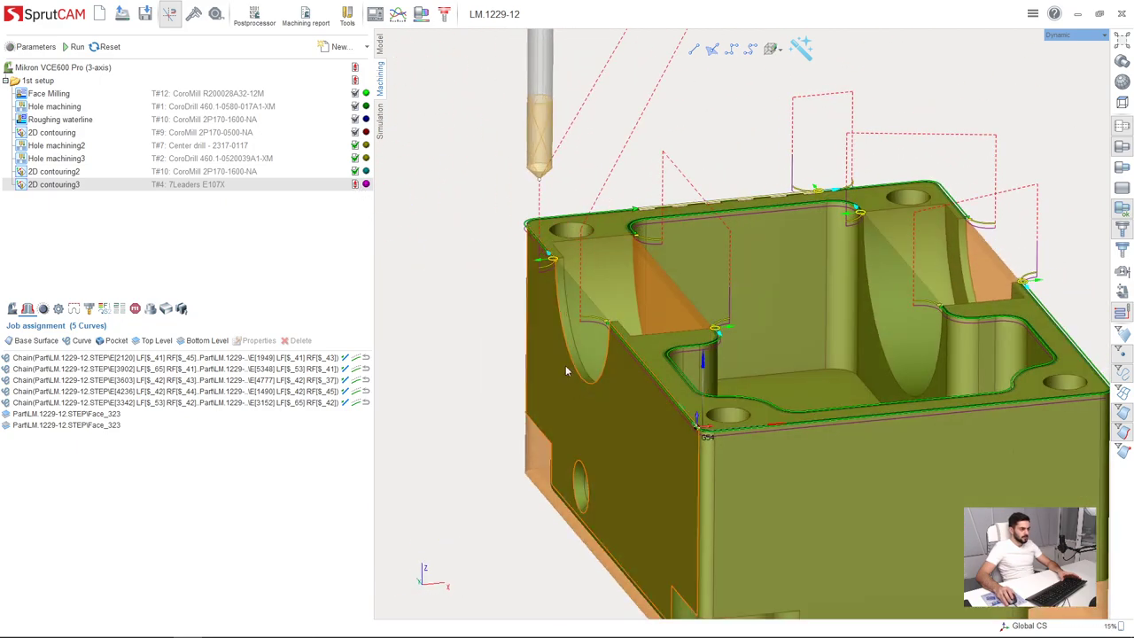
pyautogui.scroll(-4, 599, 372)
pyautogui.scroll(5, 632, 377)
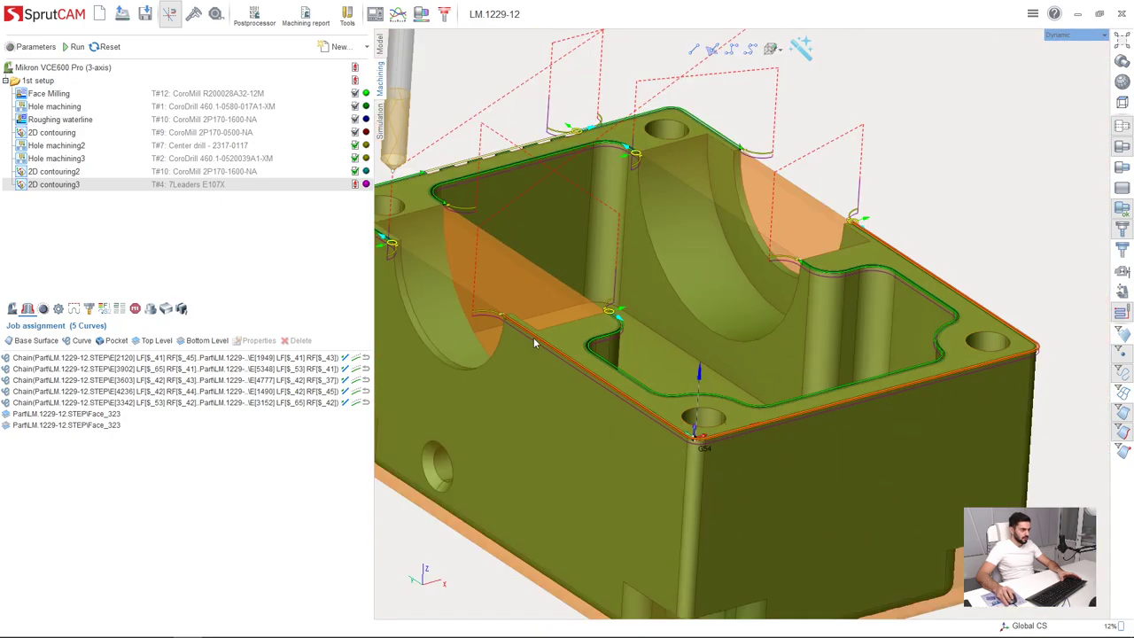
pyautogui.moveTo(527, 293); pyautogui.dragTo(531, 328, button='middle')
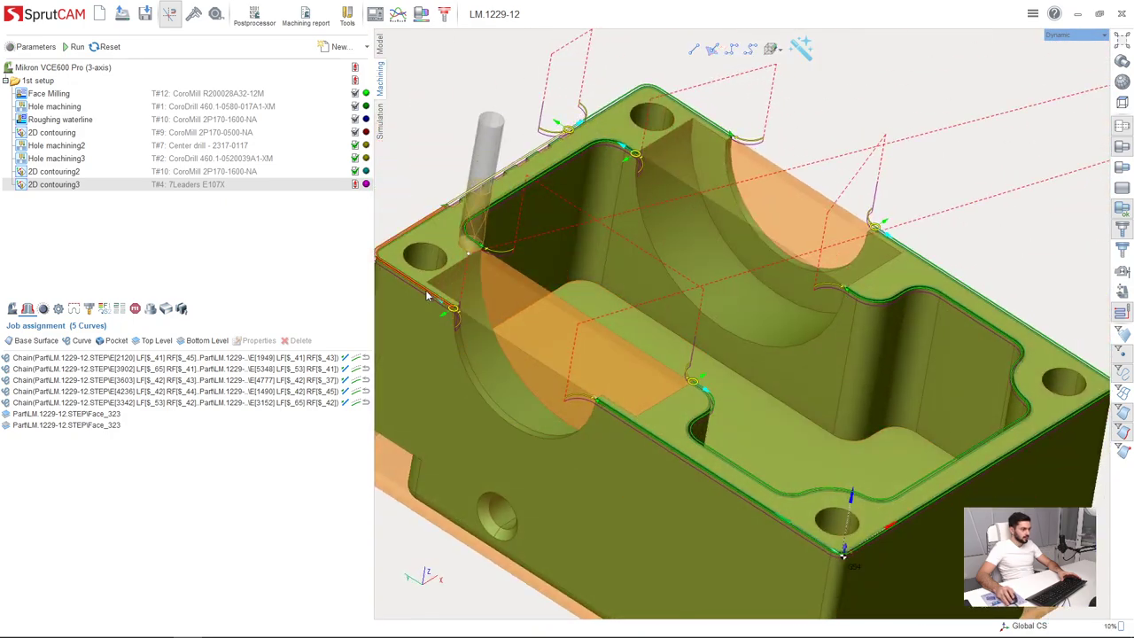
# Step: Examine the approach arc and chamfer at the outer edge beside the bearing bore, and review the complete toolpath
pyautogui.scroll(-4, 434, 299)
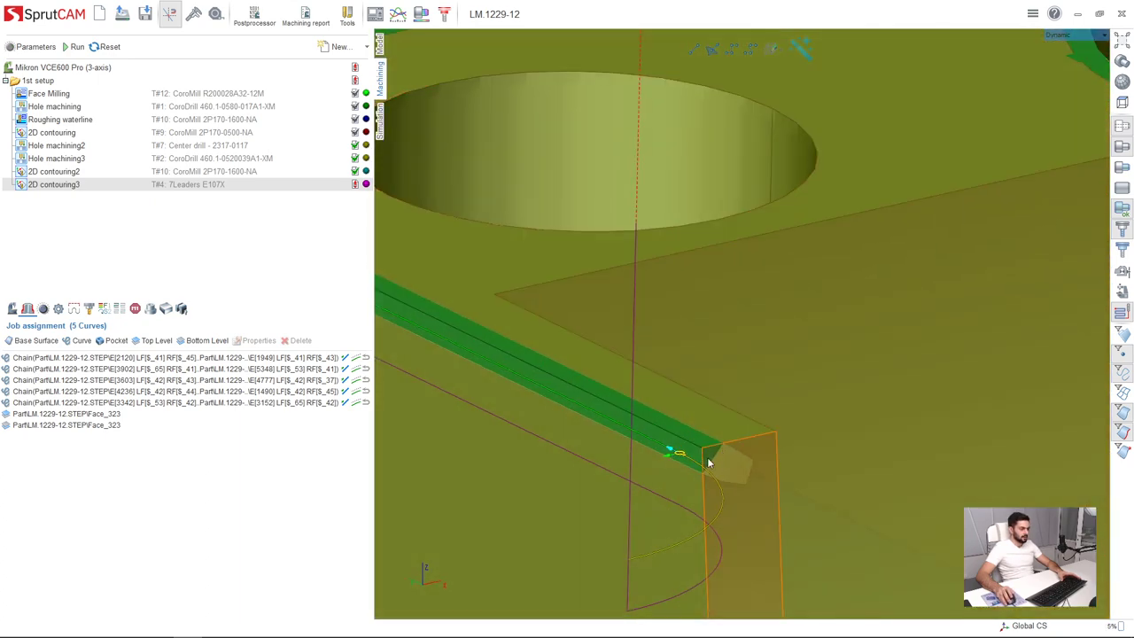
pyautogui.scroll(2, 707, 462)
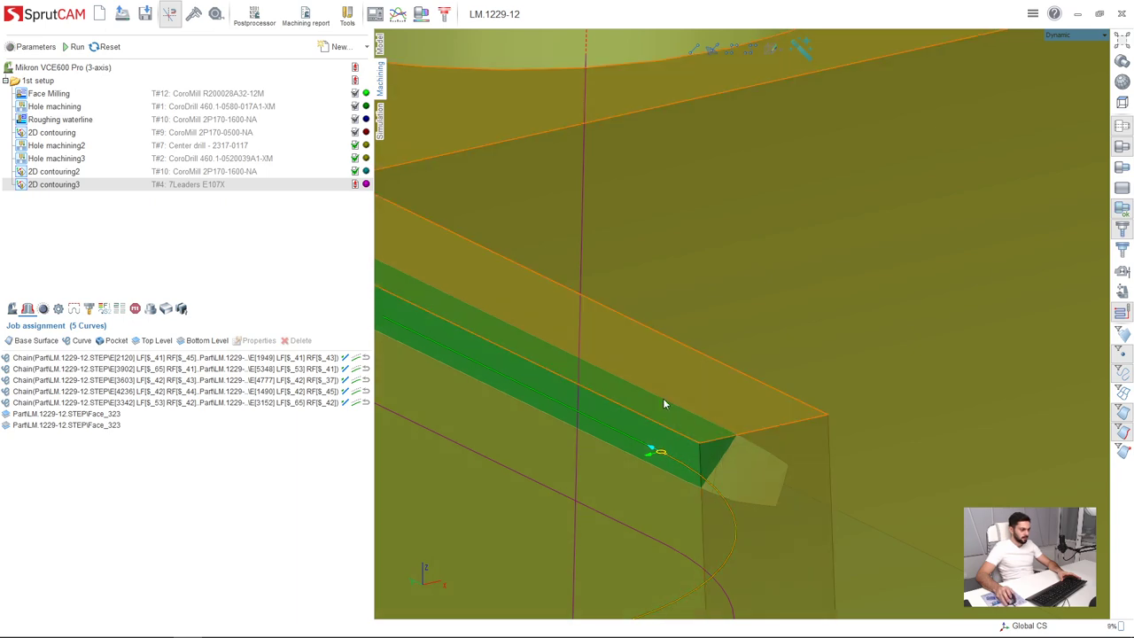
pyautogui.scroll(-5, 663, 401)
pyautogui.scroll(-8, 663, 403)
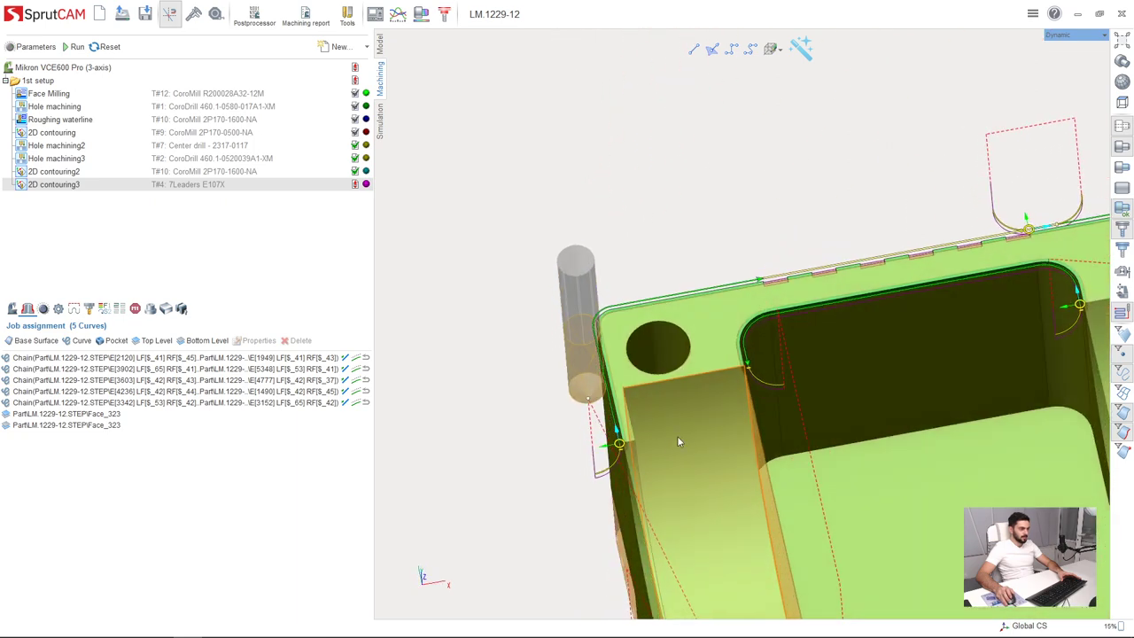
pyautogui.scroll(-4, 760, 432)
pyautogui.scroll(6, 760, 467)
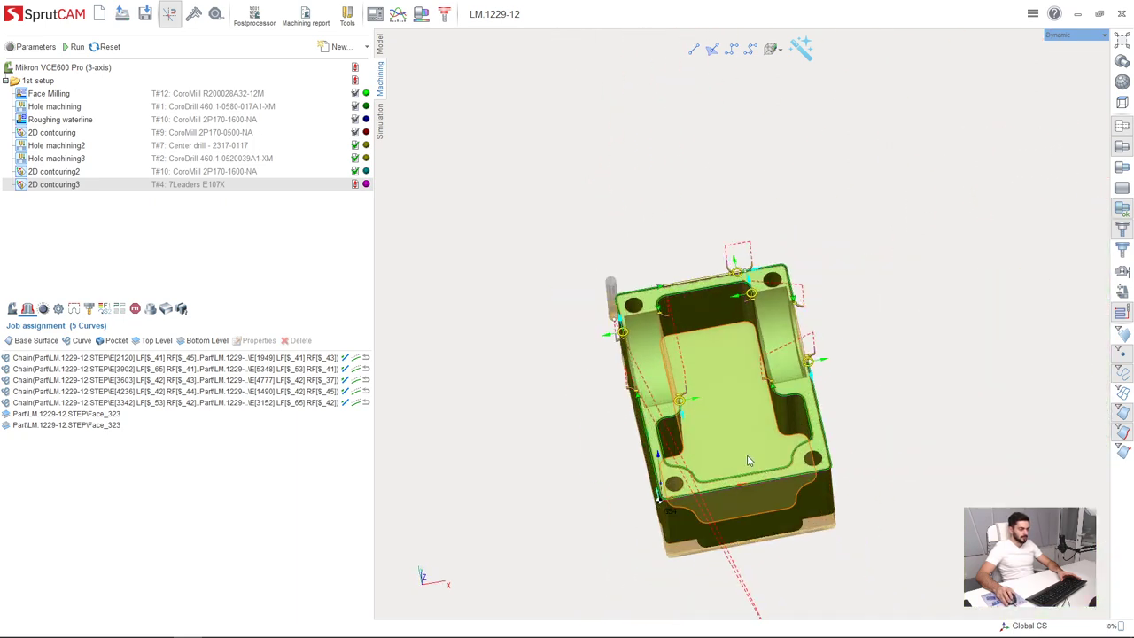